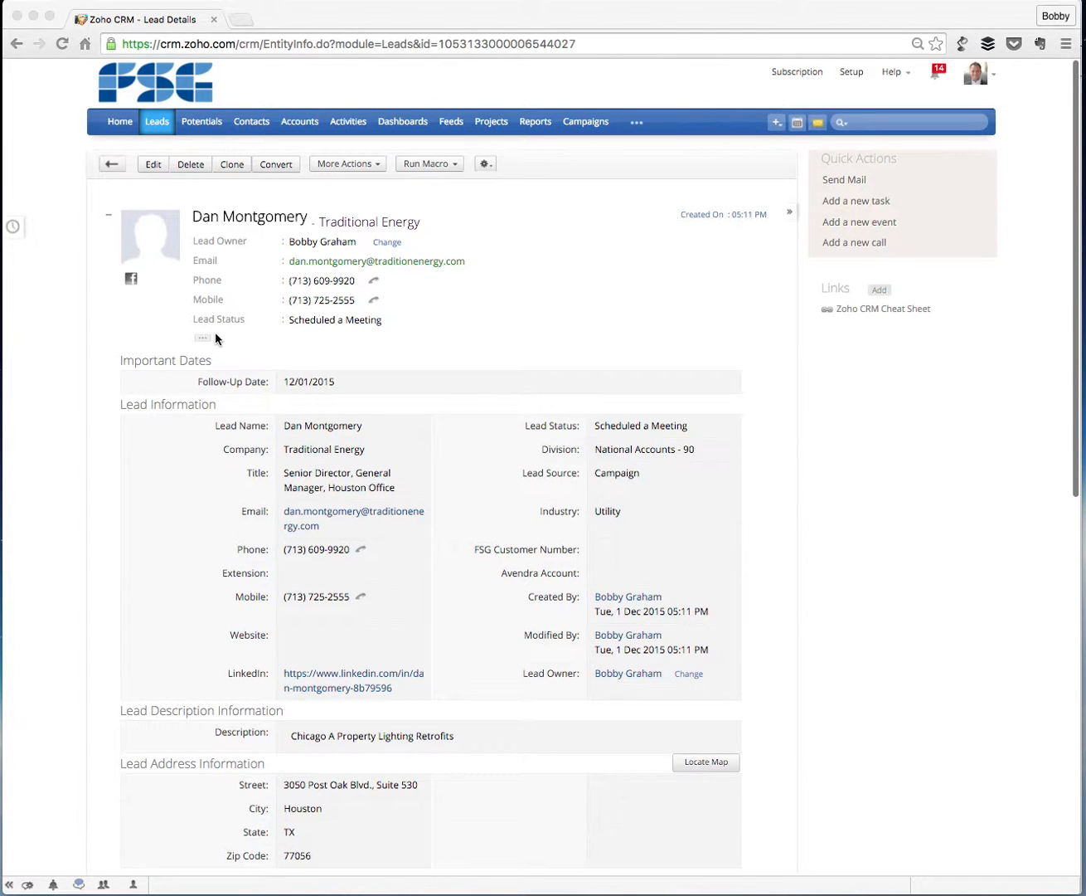
Start converting the Traditional Energy lead and choose to create a new potential for the account.
scroll(215, 338, "down", 1)
scroll(215, 339, "down", 1)
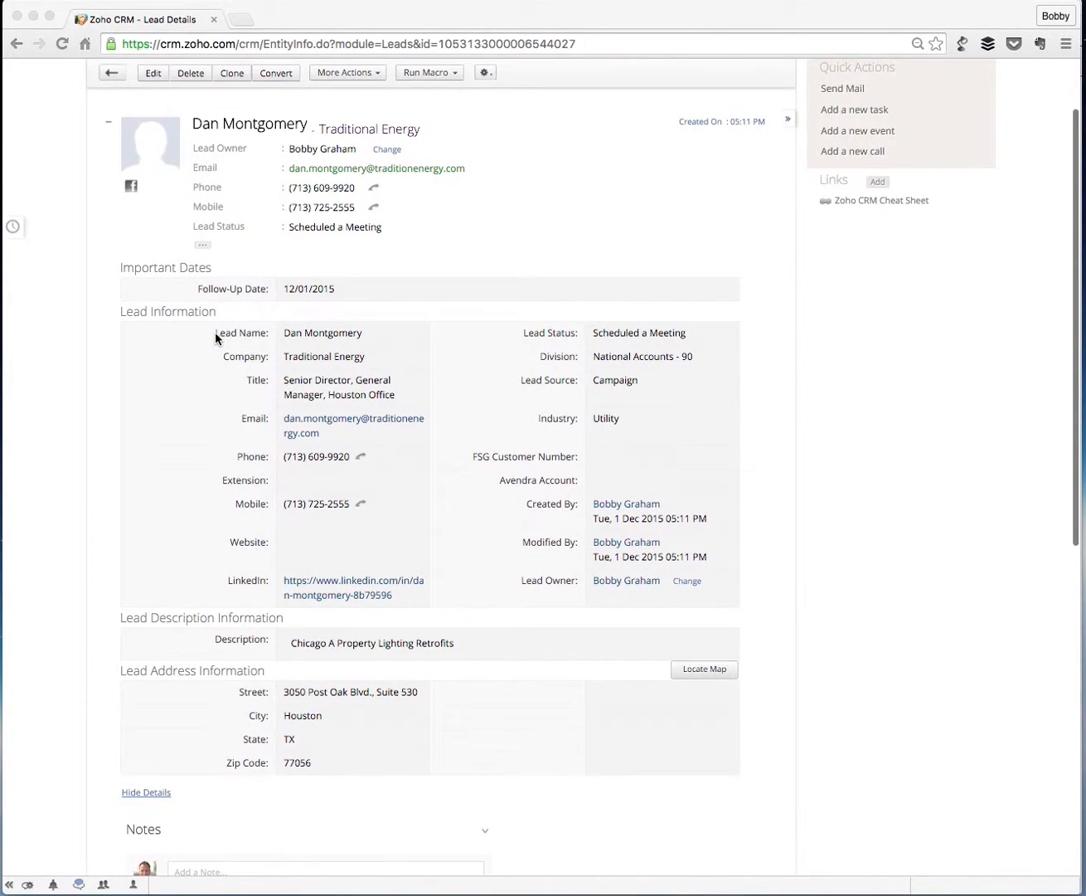
scroll(215, 339, "up", 1)
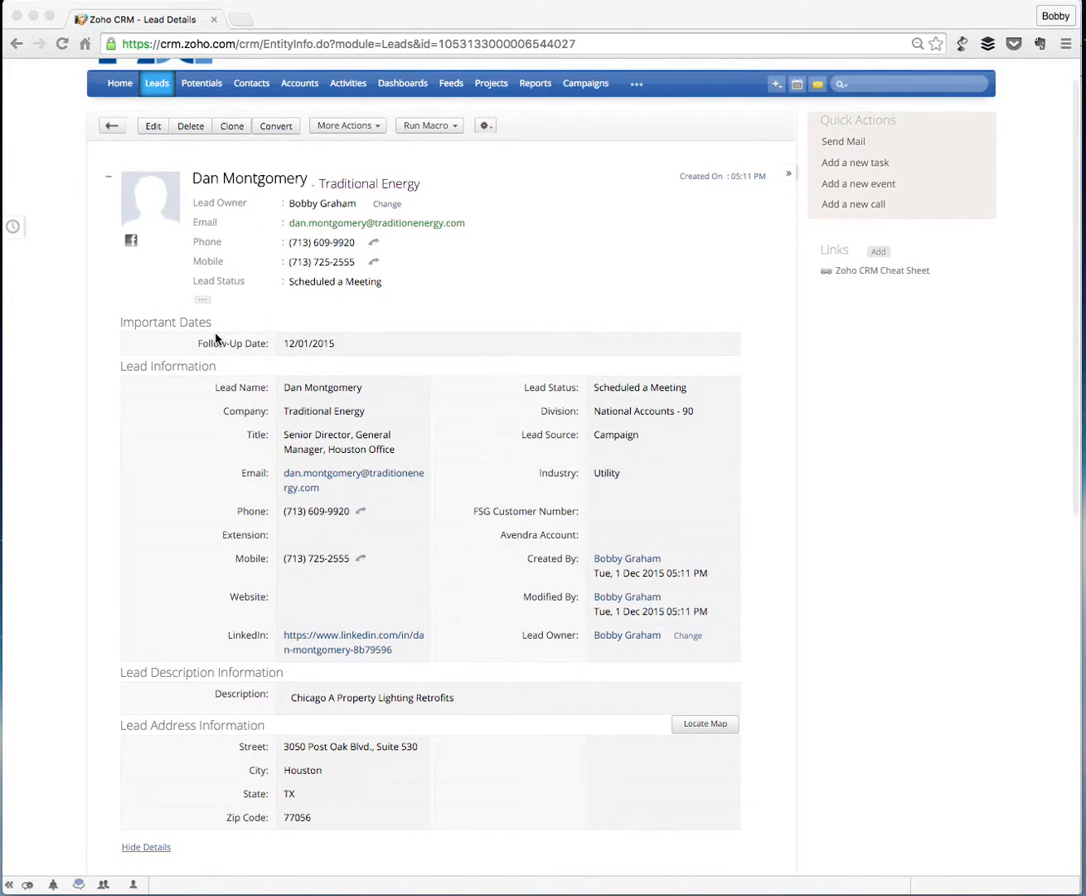
scroll(215, 338, "up", 1)
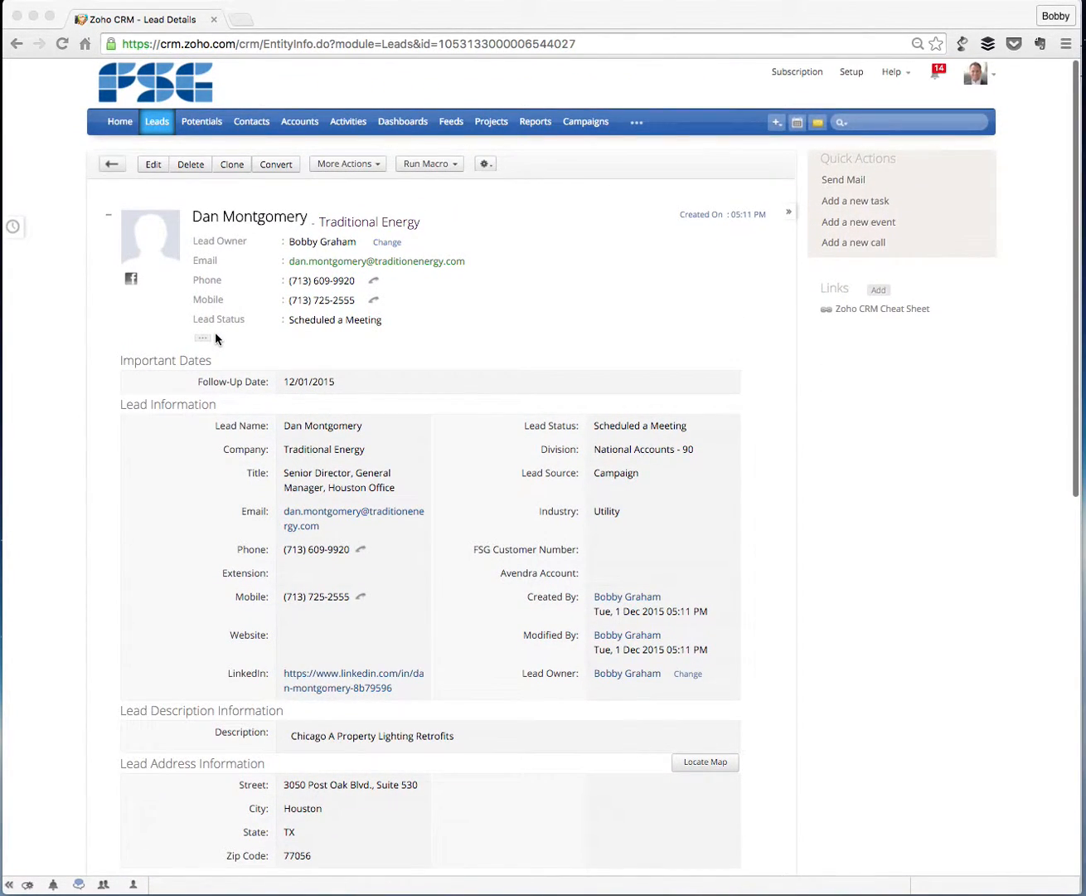
left_click(289, 169)
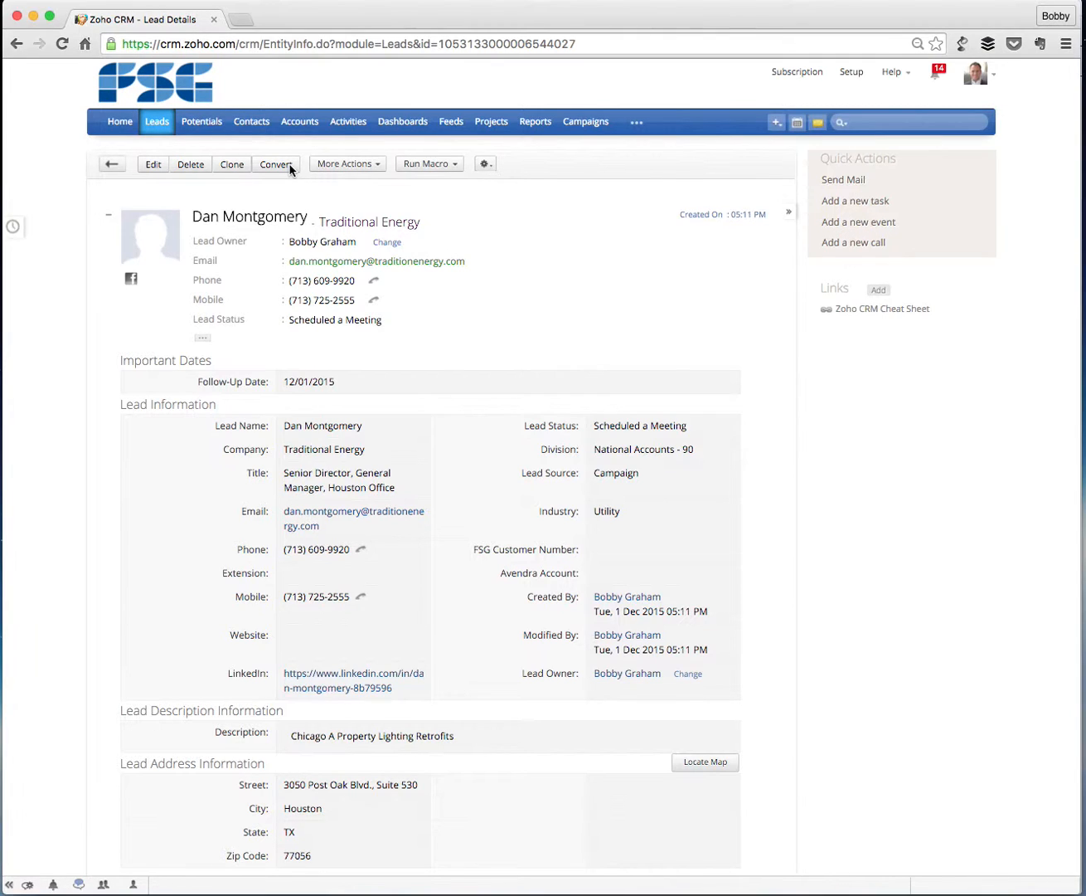
left_click(277, 163)
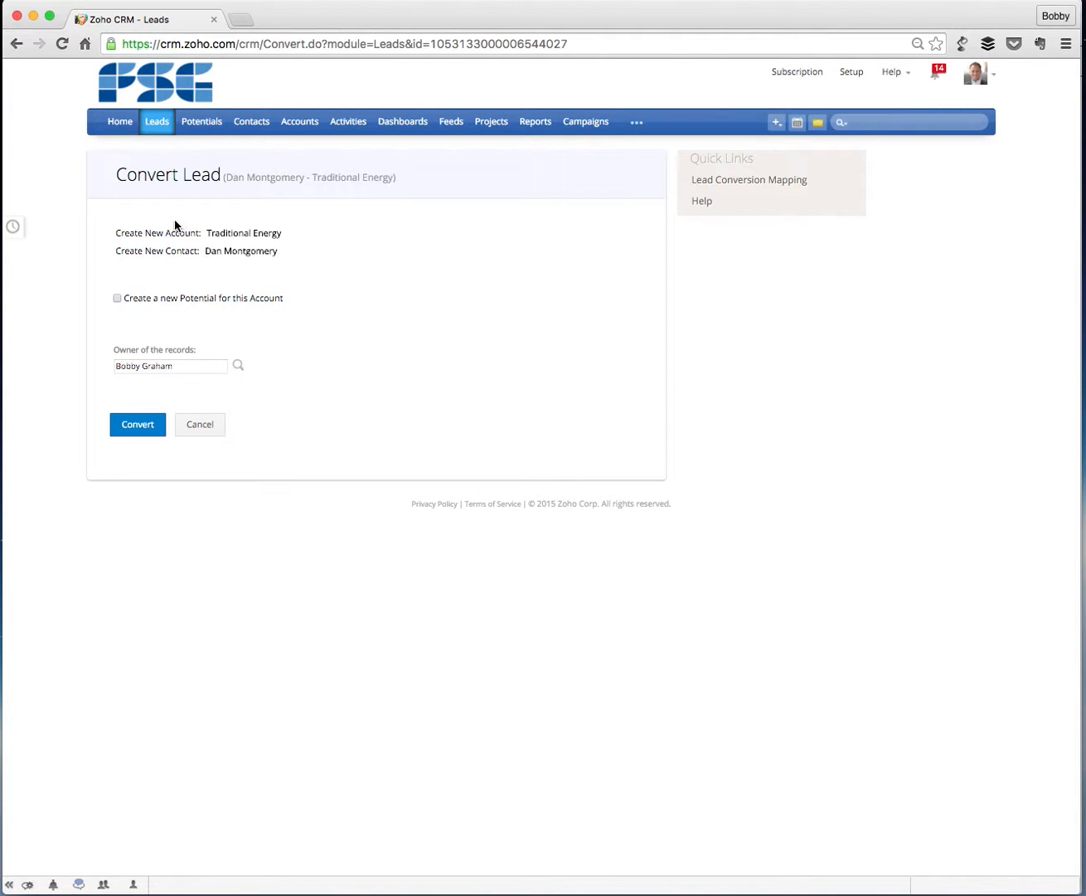
left_click(117, 298)
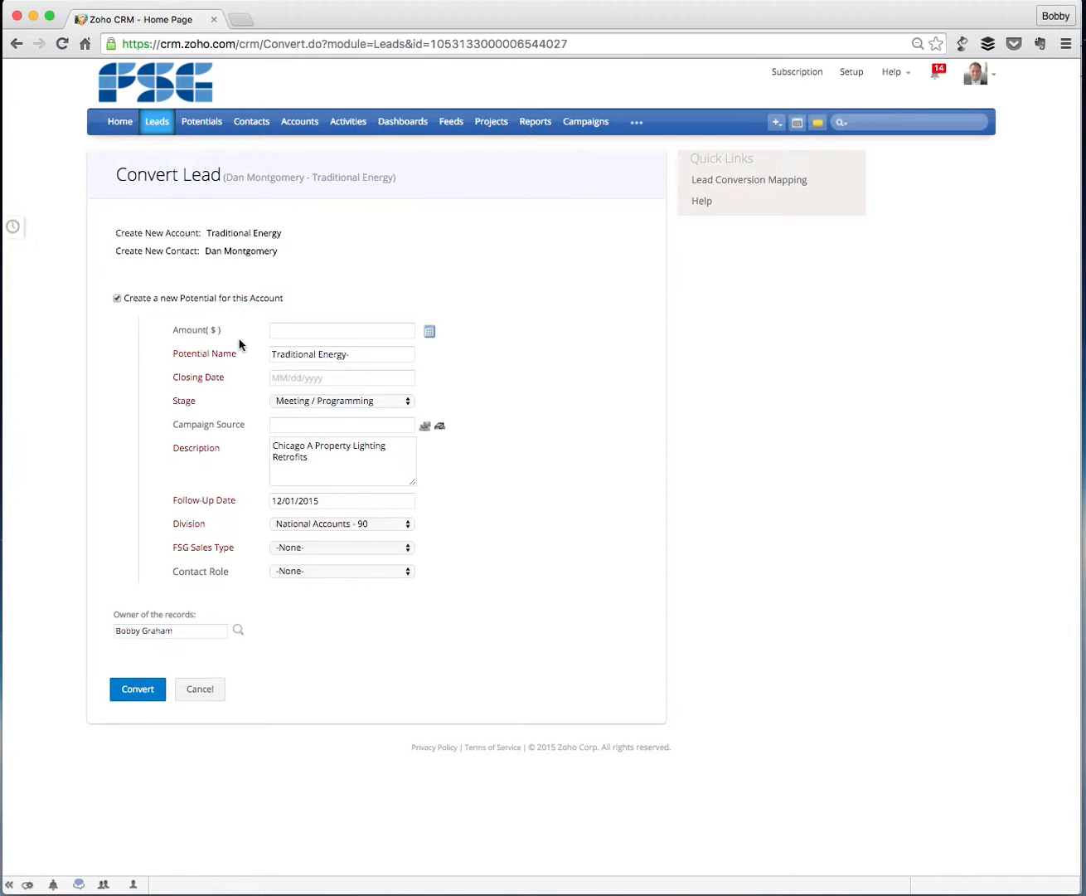
Replace the potential name with the text copied from the description, Chicago A Property Lighting Retrofits.
left_click(274, 334)
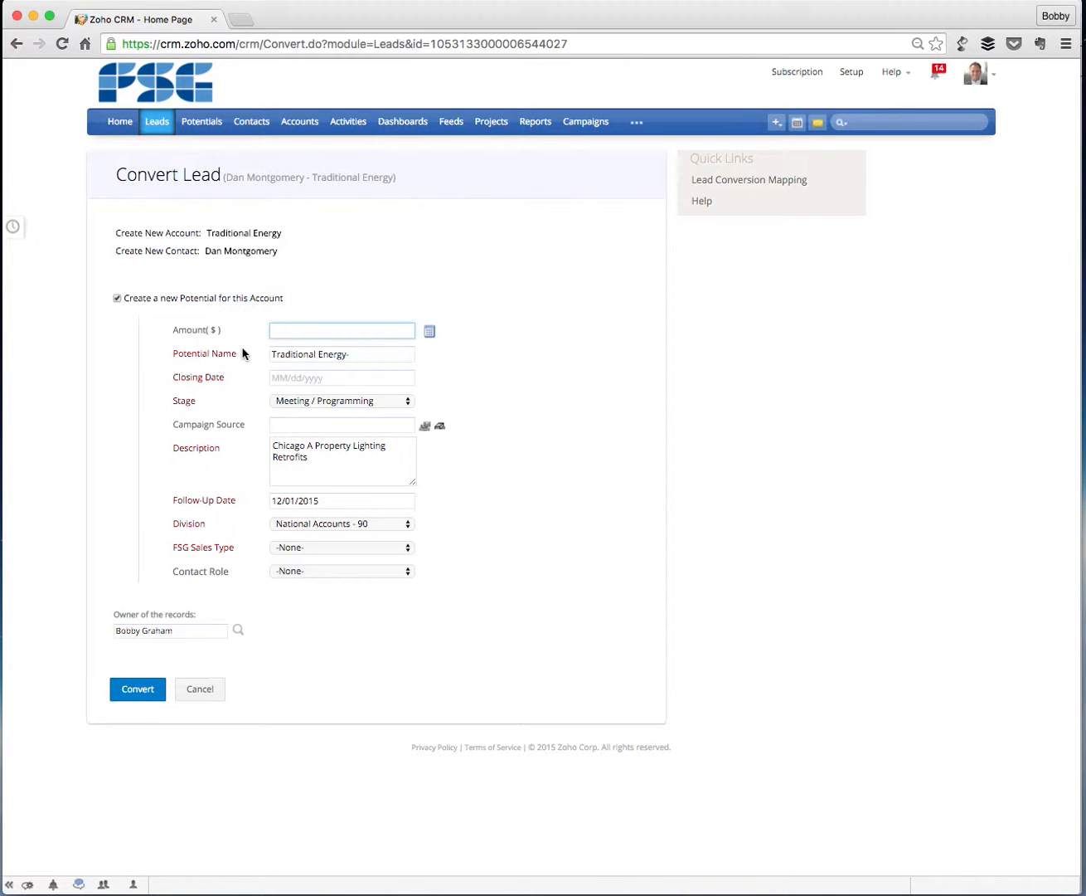
left_click(300, 454)
left_click_drag(312, 454, 257, 449)
key("super+c")
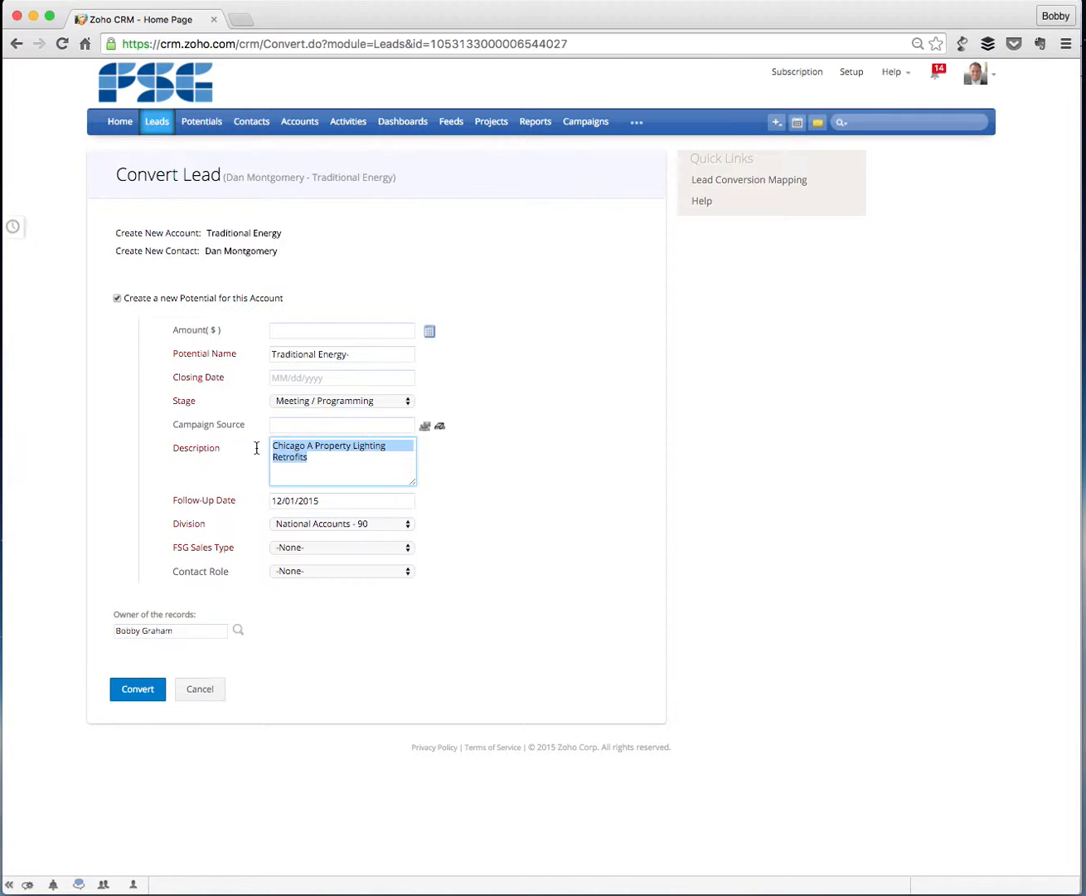
left_click(357, 353)
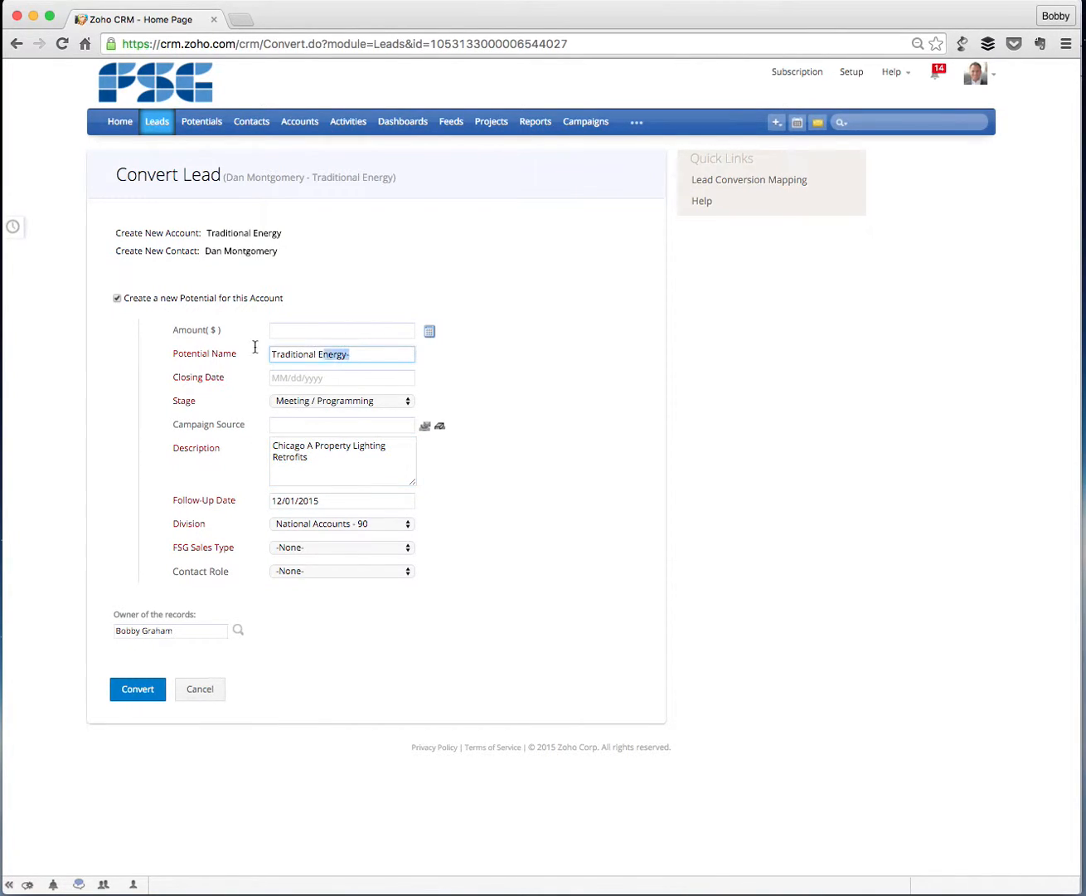
key("super+v")
key("BackSpace")
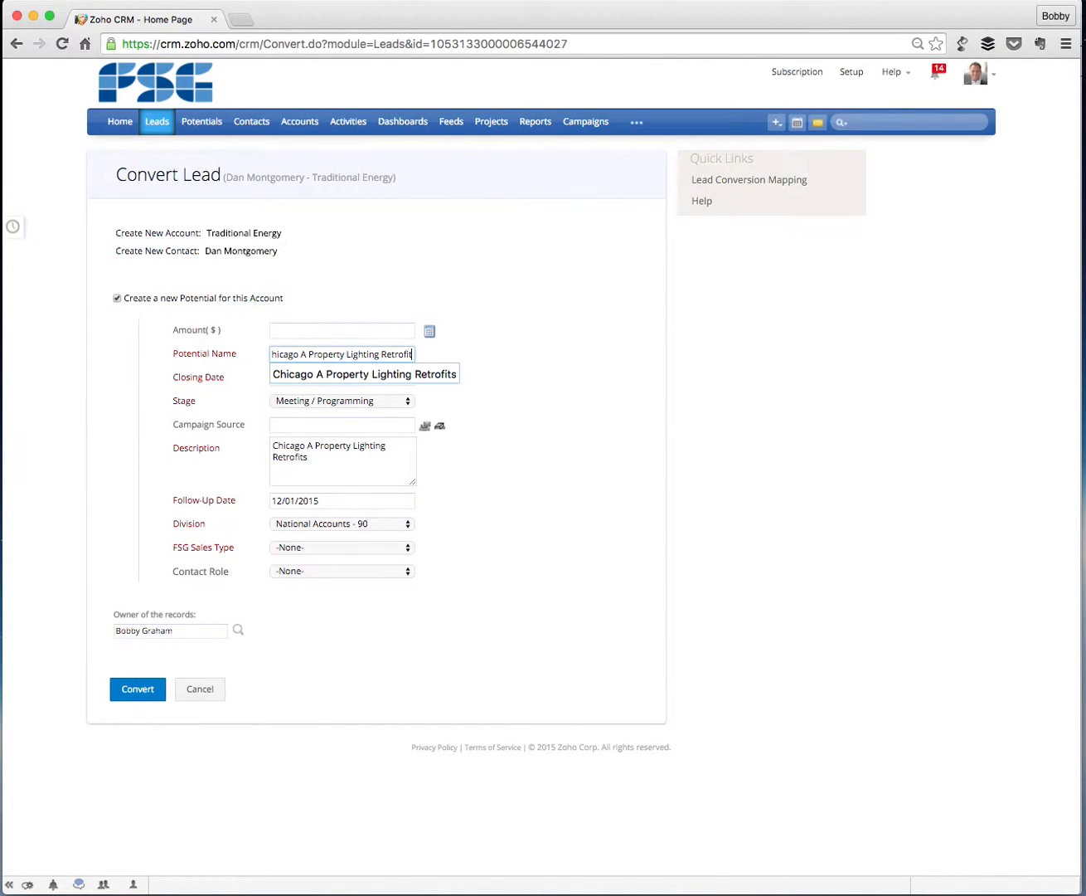
left_click(525, 333)
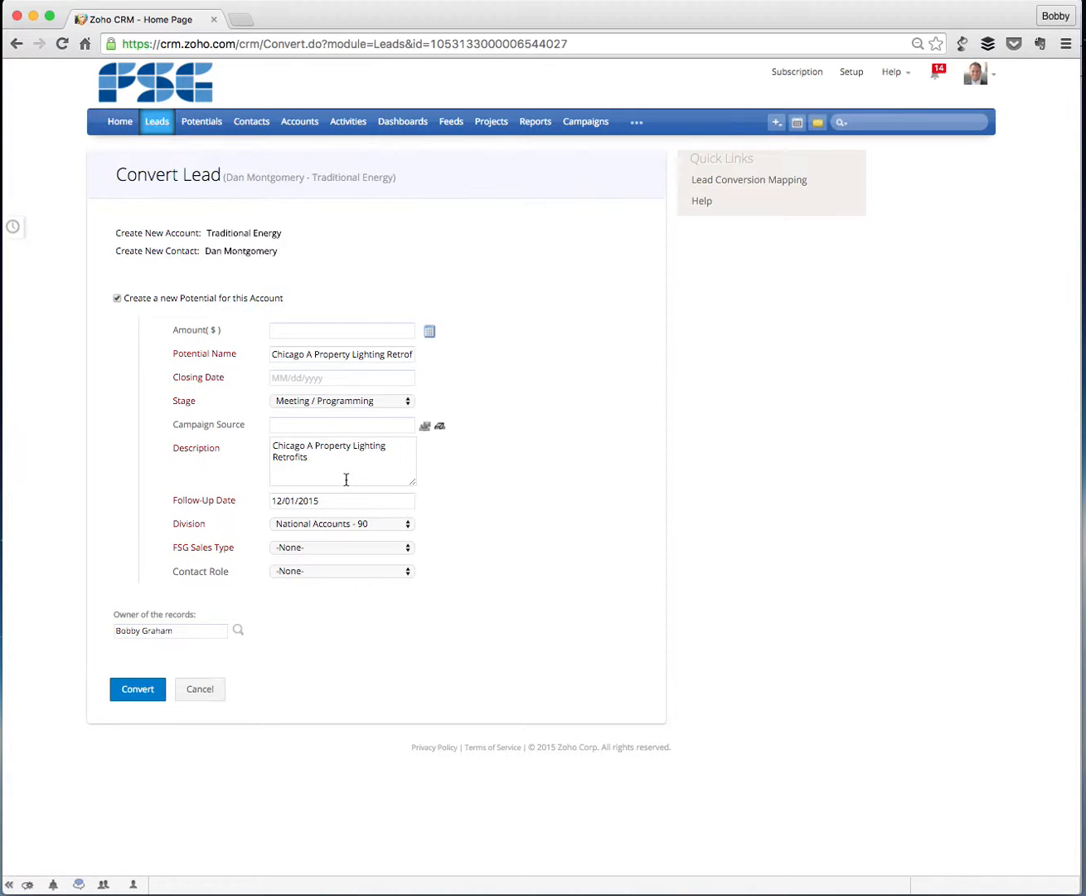
Set the potential's closing date to 03/15/2016.
left_click(303, 376)
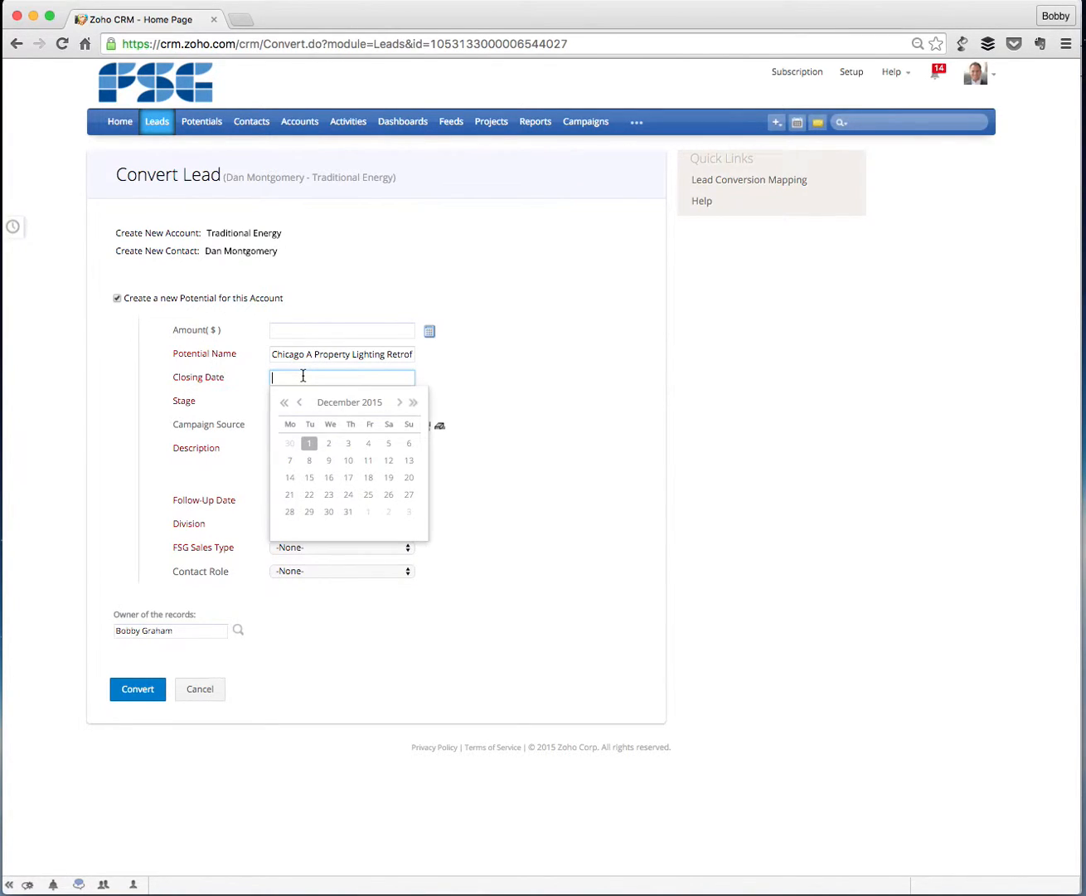
left_click(398, 403)
left_click(398, 403)
left_click(396, 403)
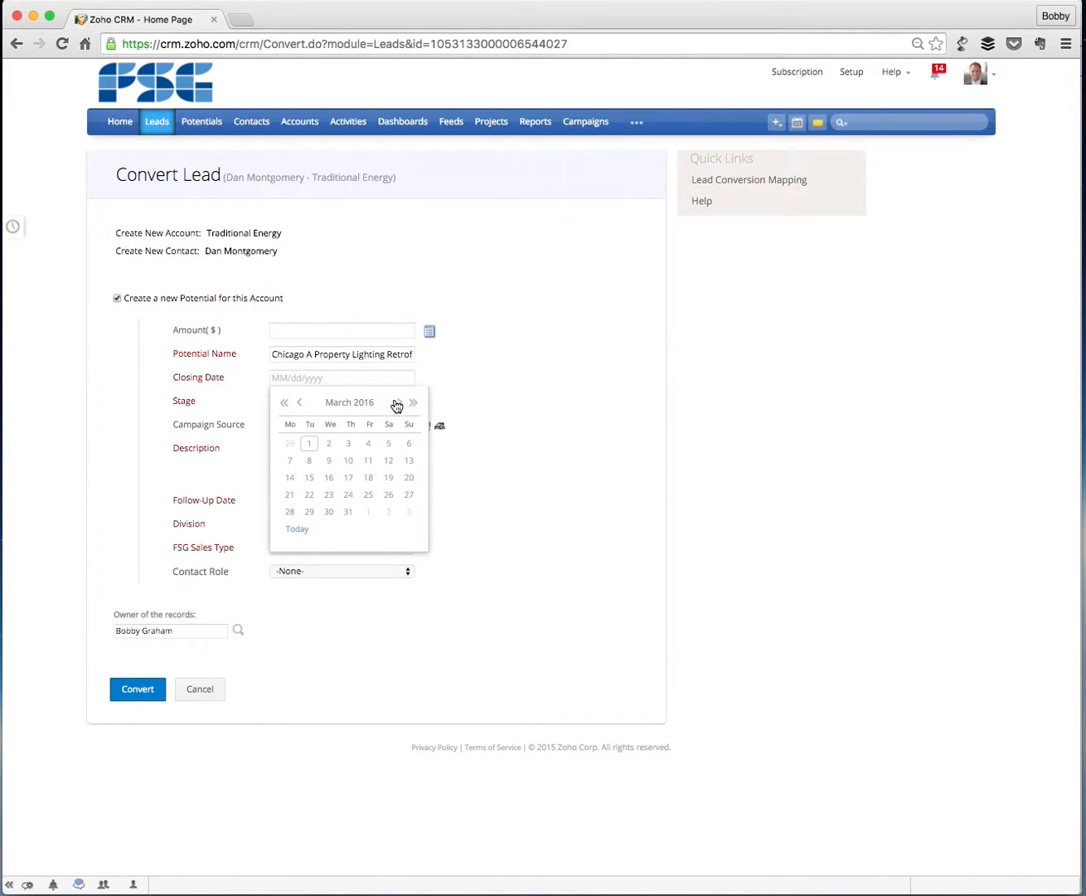
left_click(307, 478)
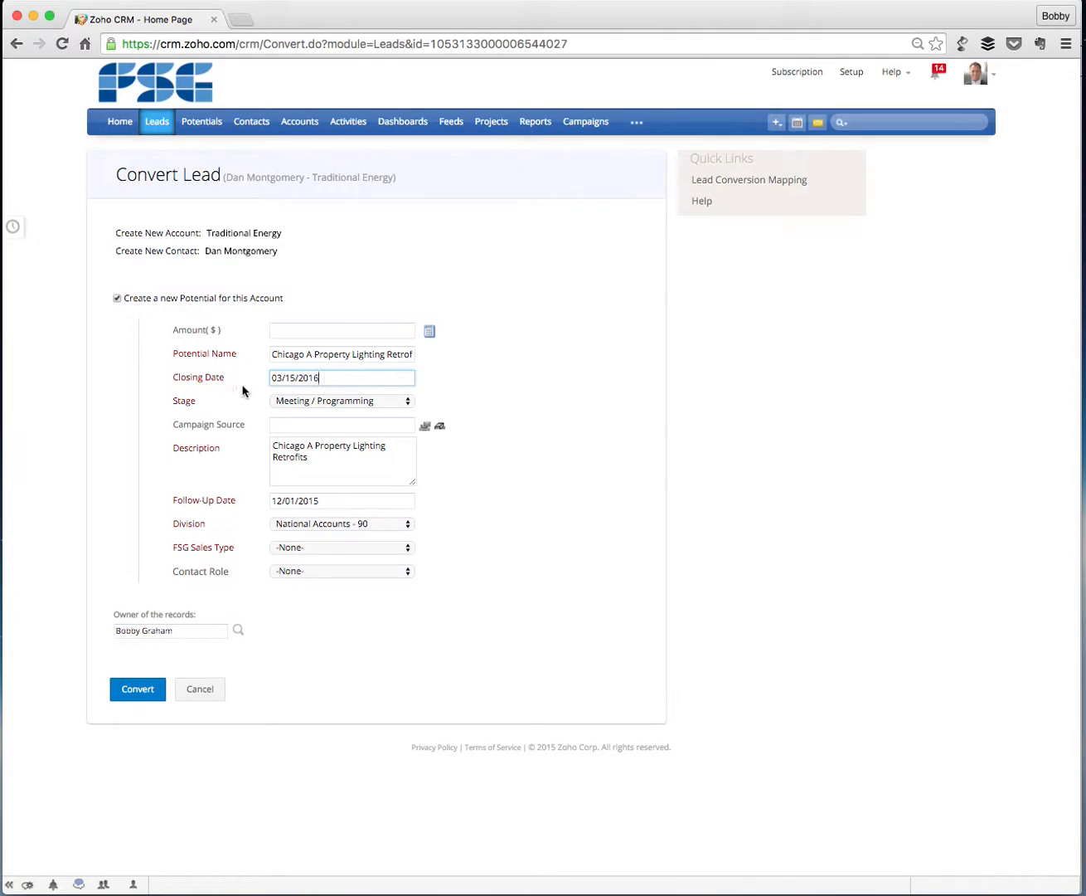
Set the potential's stage to Audit Stage and its campaign source to Fall EEI 2015.
left_click(403, 404)
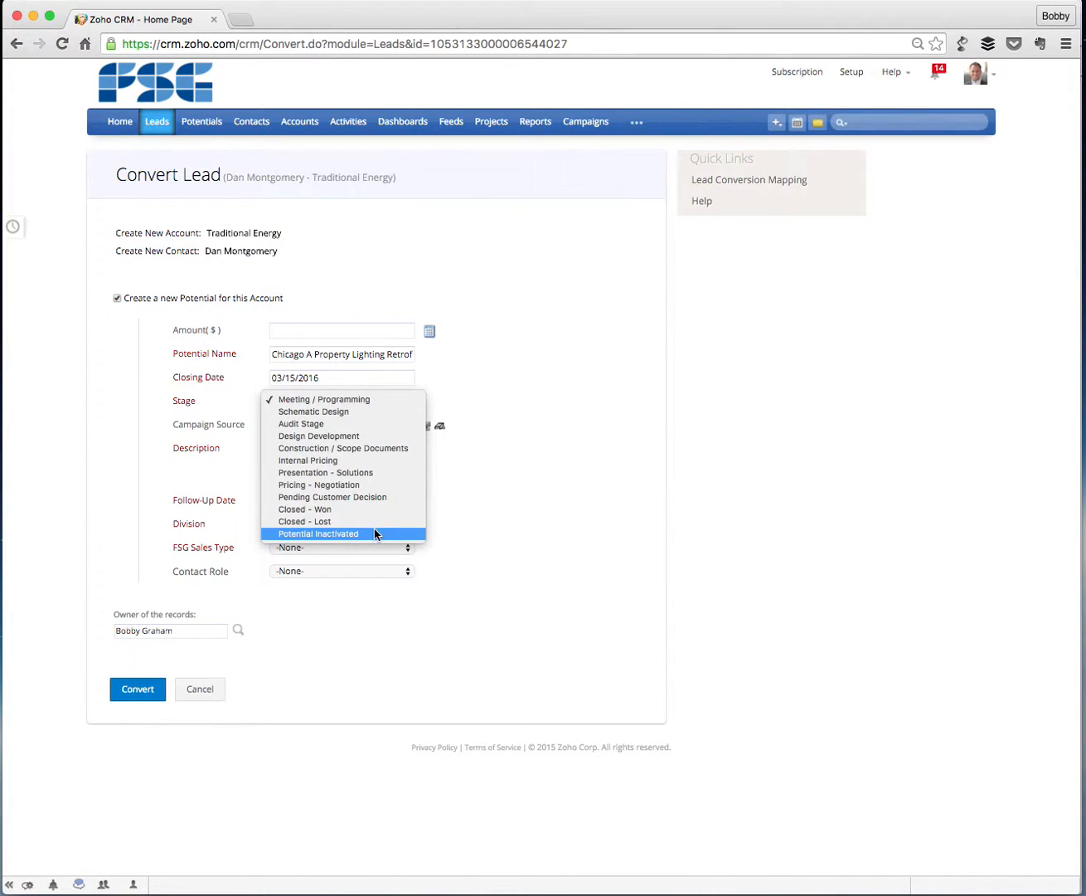
left_click(371, 425)
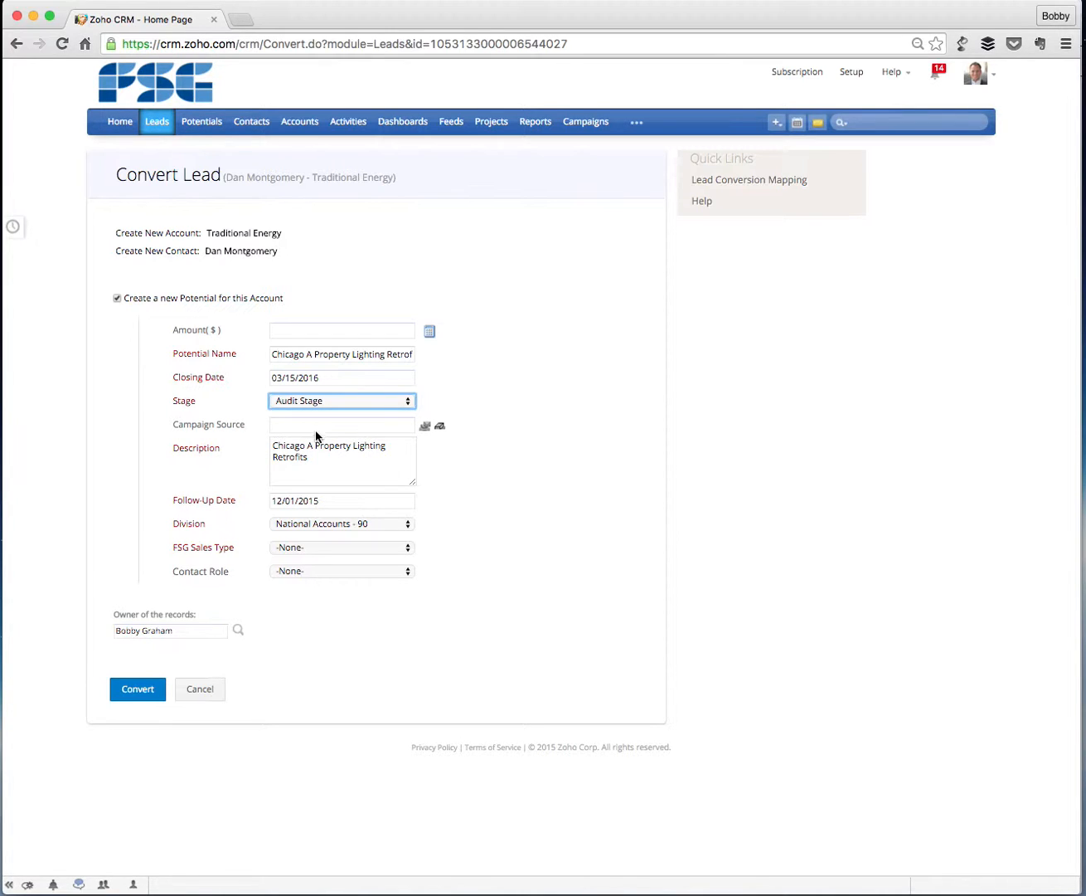
left_click(316, 425)
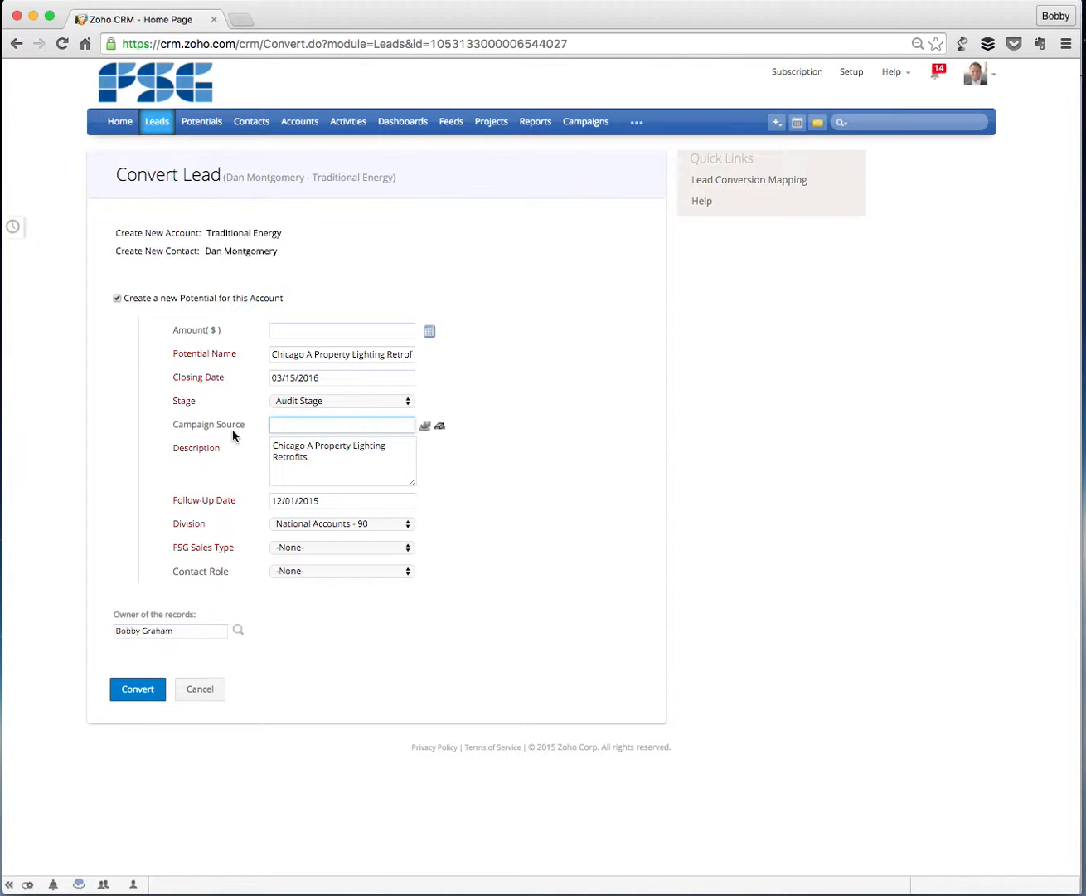
left_click(424, 428)
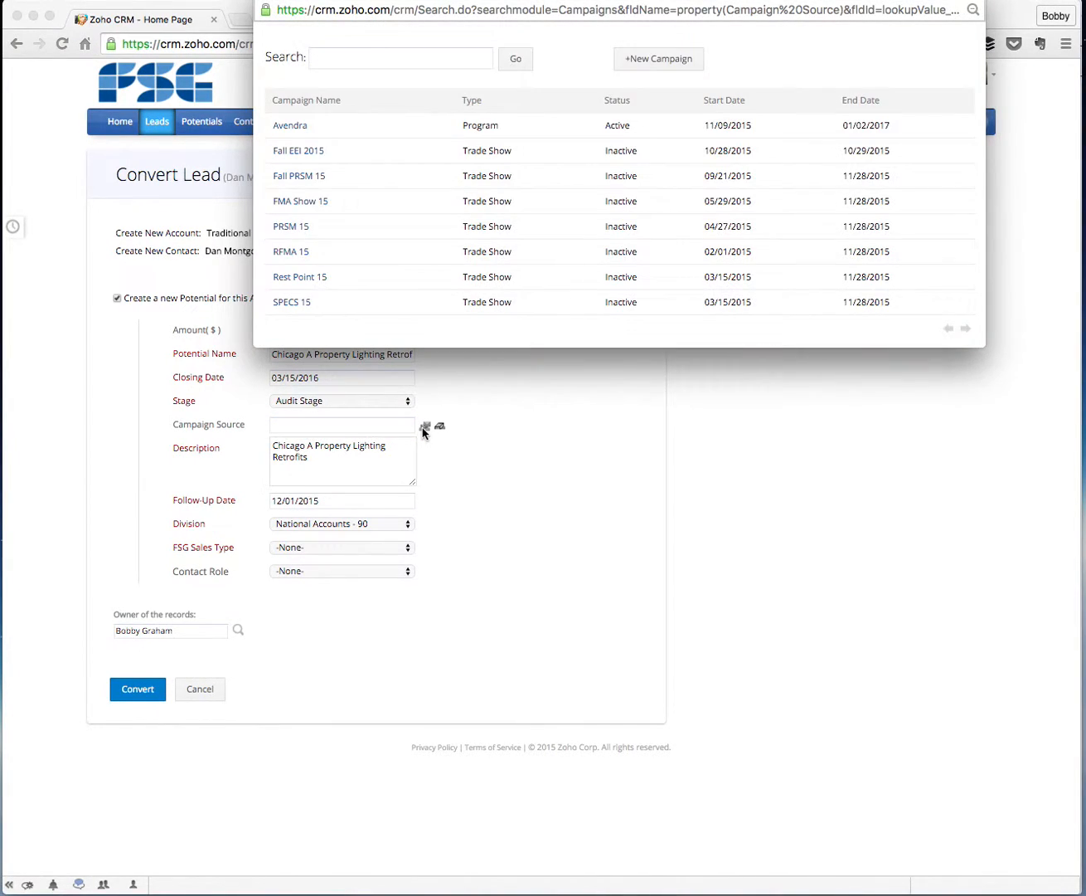
left_click(303, 154)
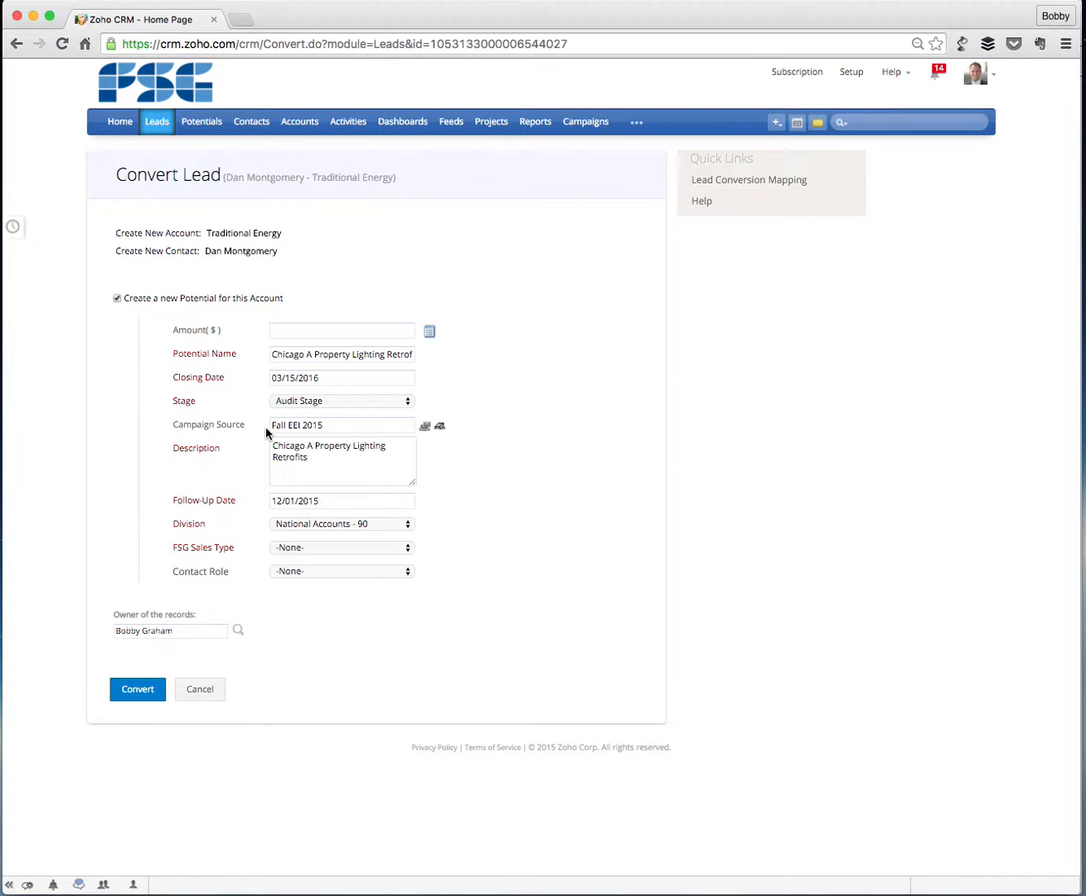
Set the potential's follow-up date to 12/15/2015 and its division to Chicago - 70.
left_click(337, 470)
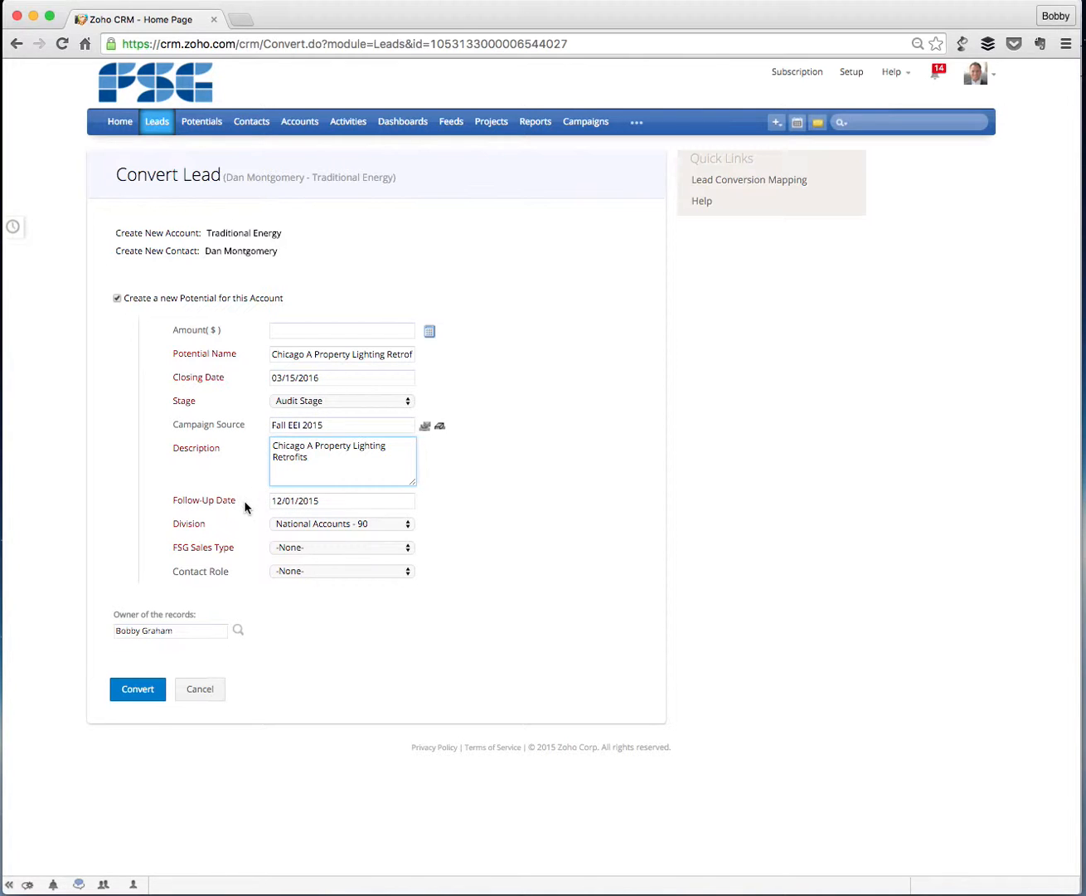
left_click(289, 500)
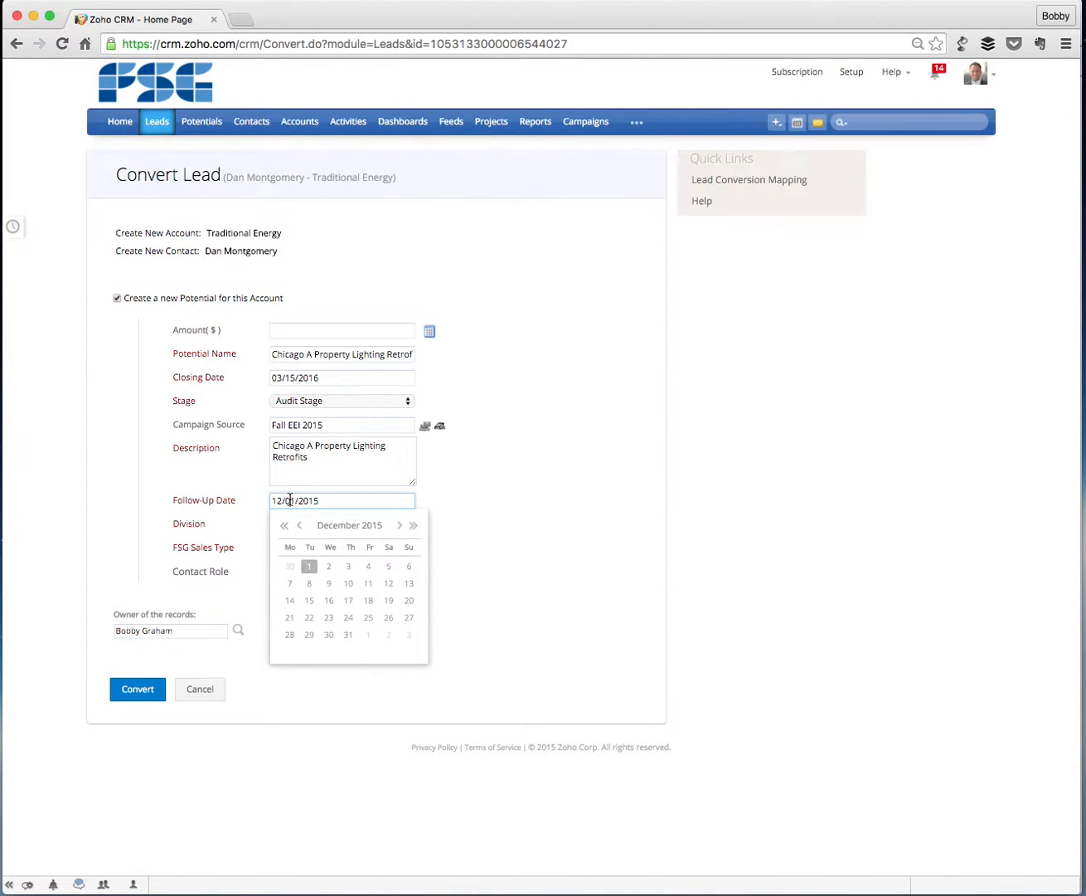
left_click(310, 601)
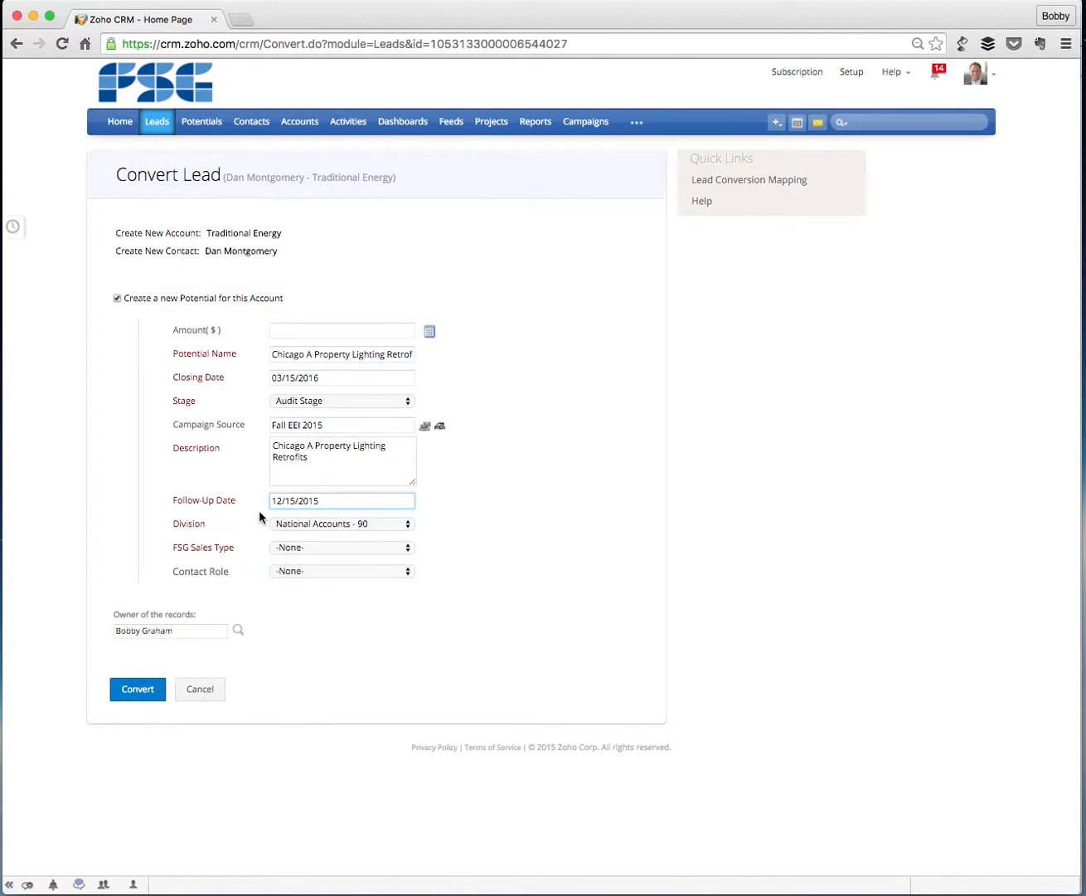
left_click(294, 526)
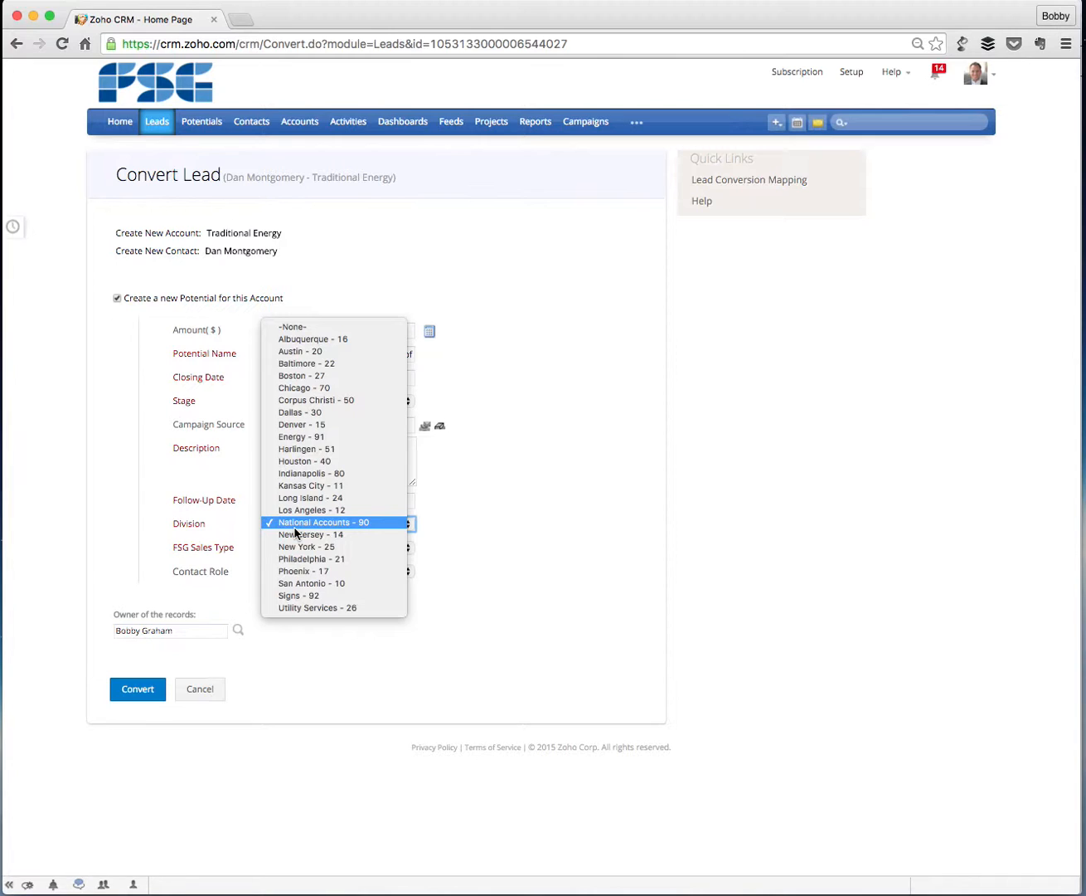
left_click(315, 389)
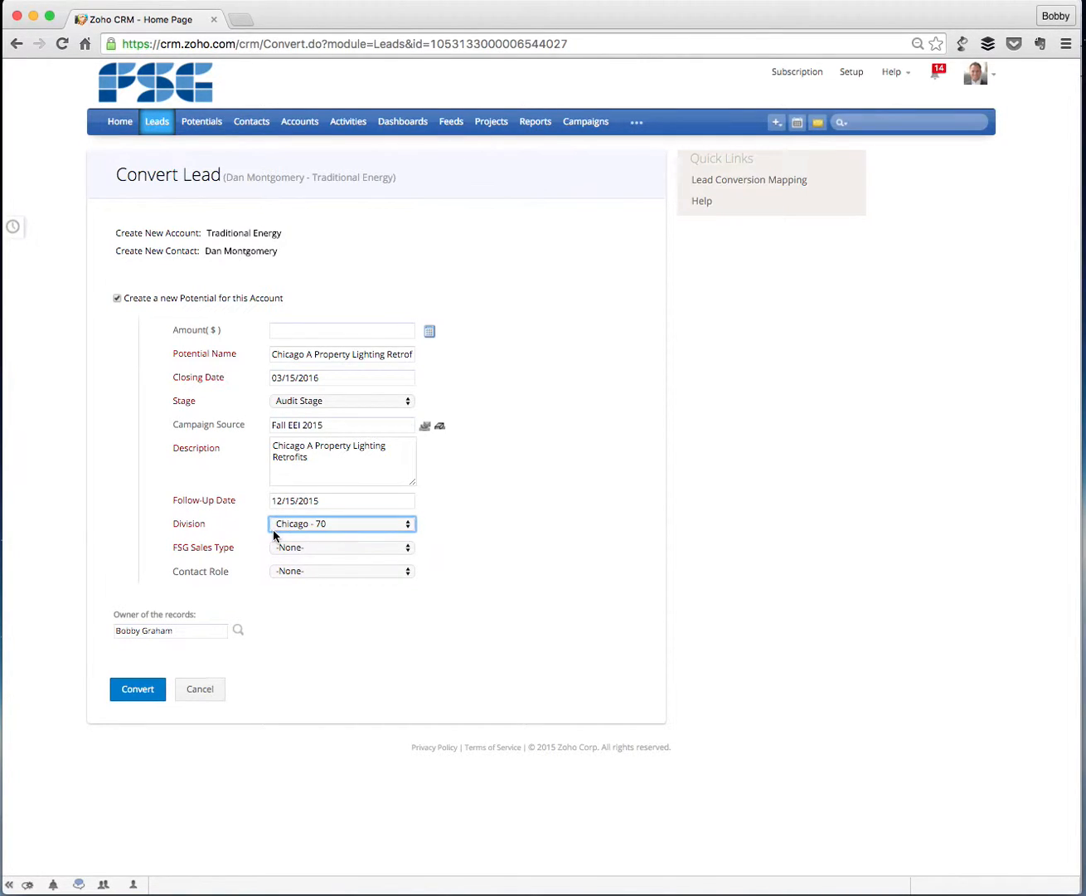
Set the potential's FSG Sales Type to Lighting-Retrofit.
left_click(340, 547)
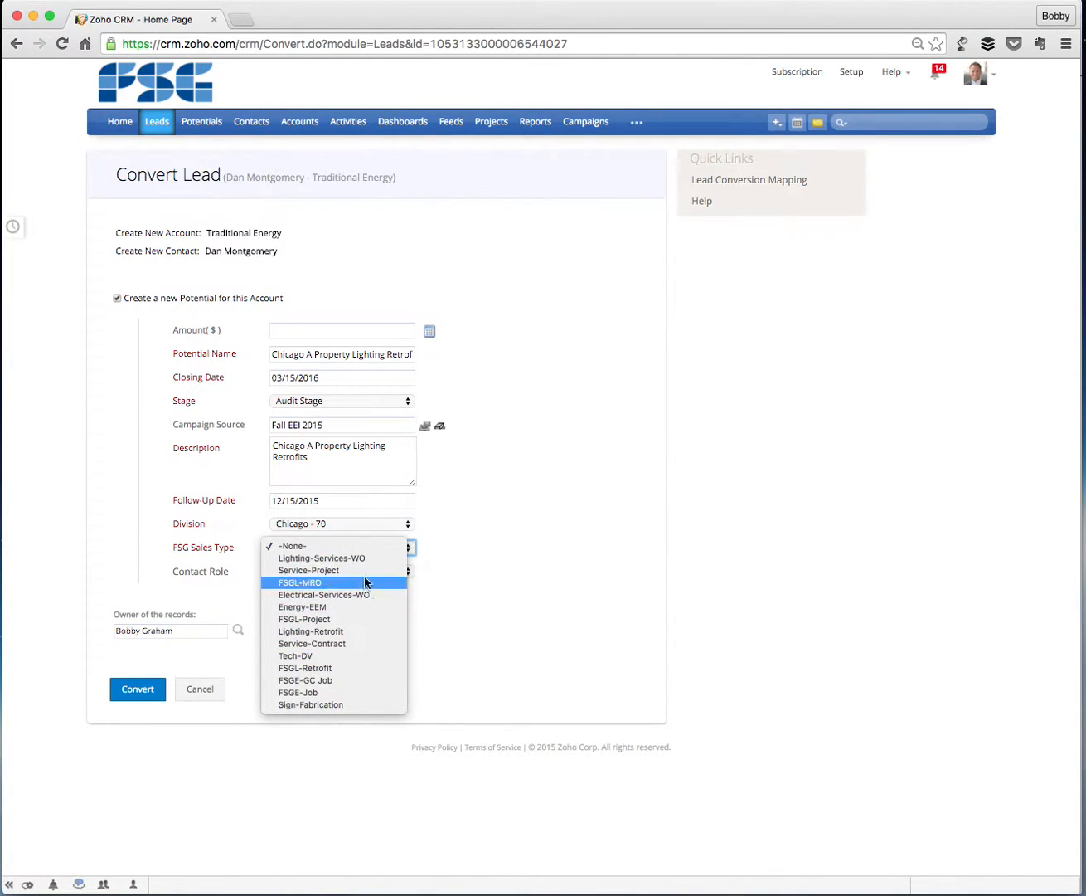
left_click(331, 634)
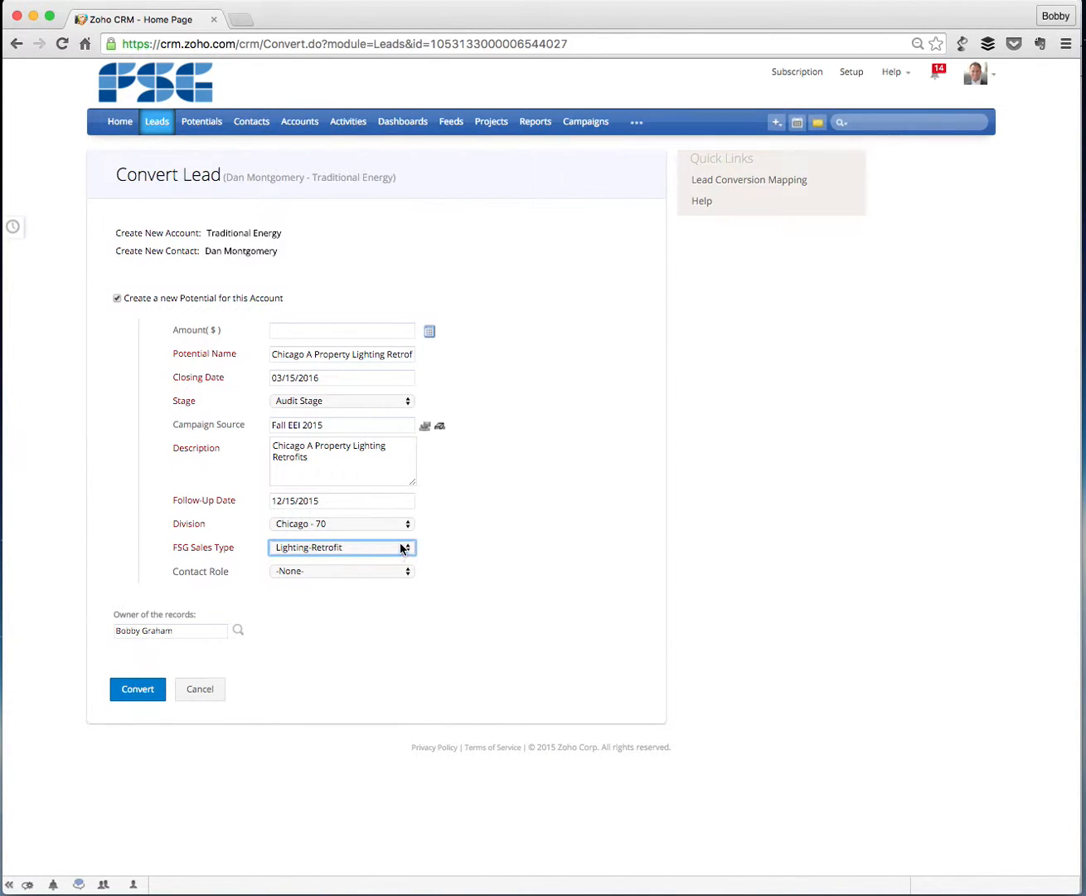
left_click(402, 548)
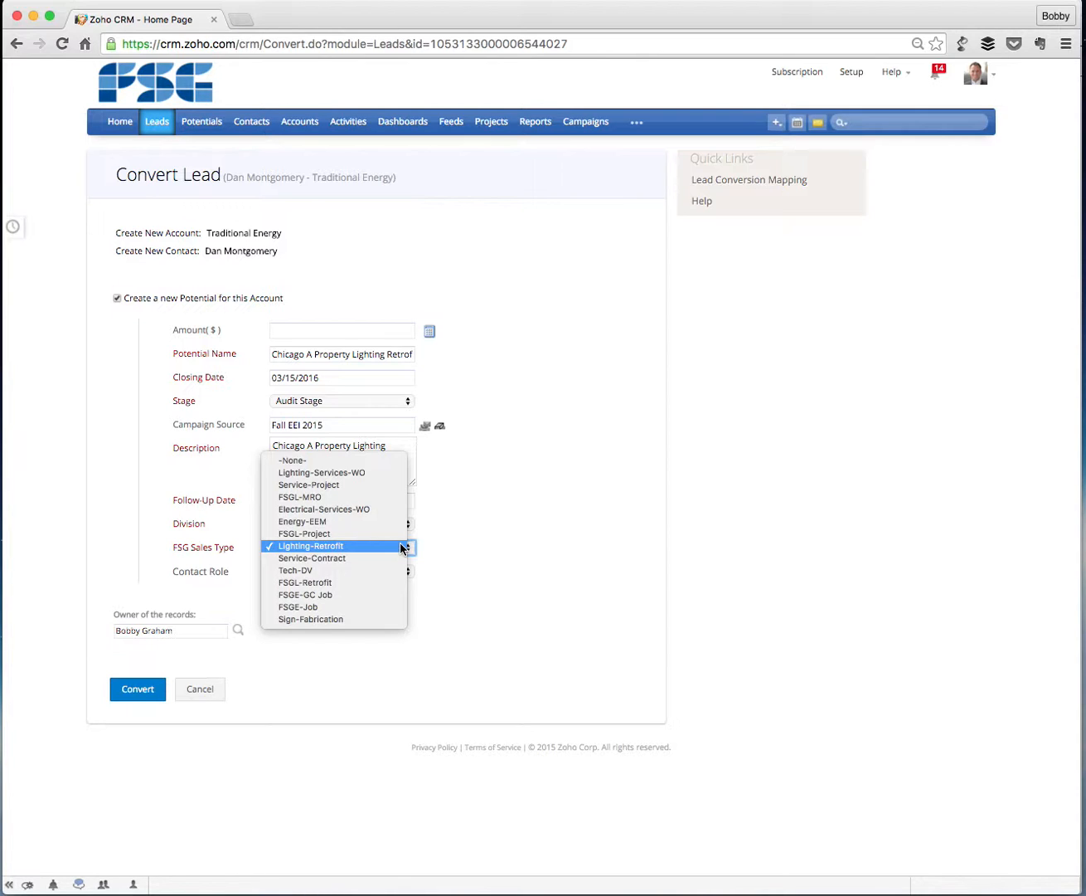
left_click(403, 548)
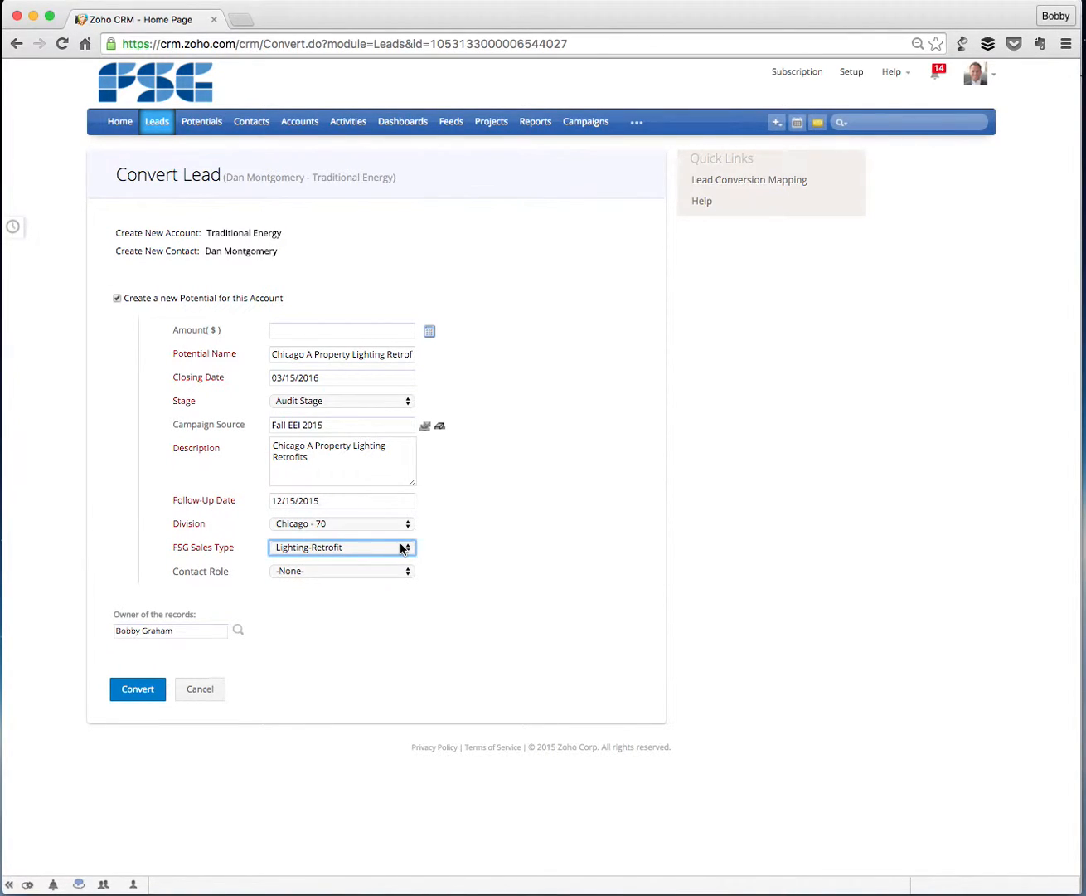
Switch to the CRM Manual PDF and review the FSG Sales Type definitions in the Potential Mandatory Fields section.
key("super+Tab")
key("super+Tab")
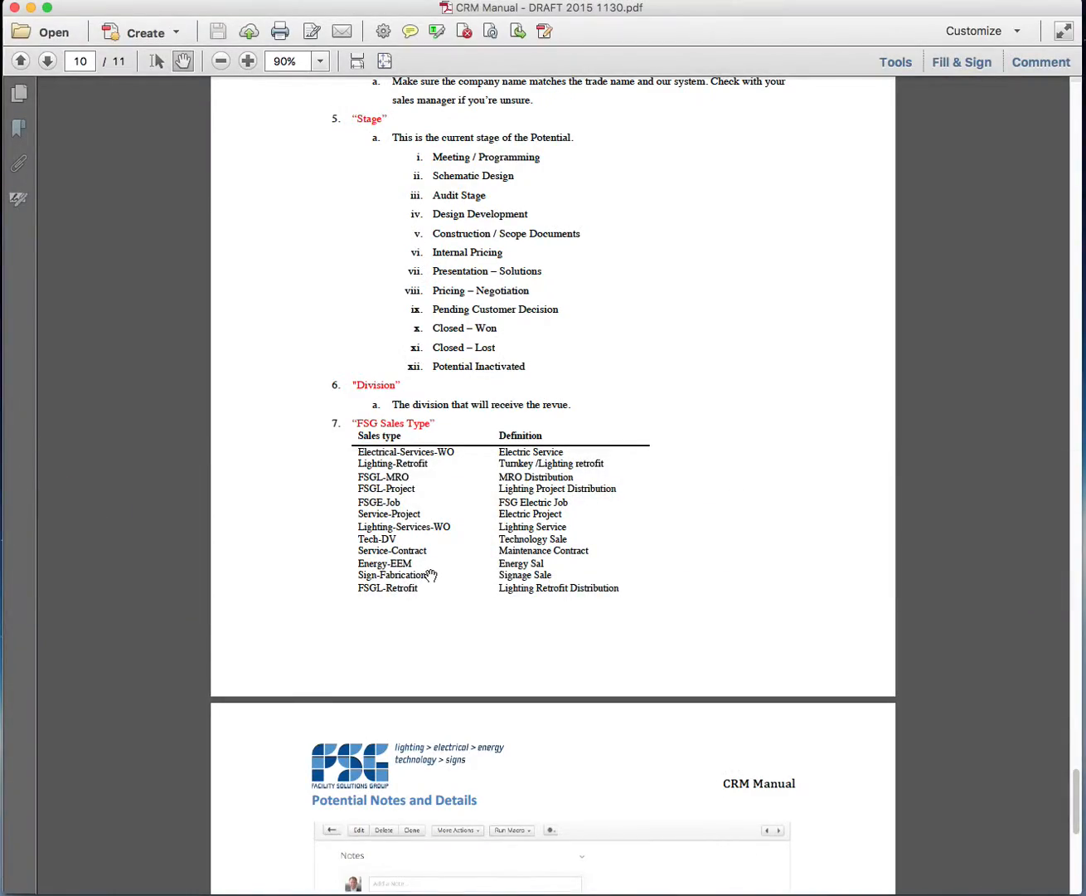
scroll(430, 573, "up", 20)
scroll(430, 575, "up", 20)
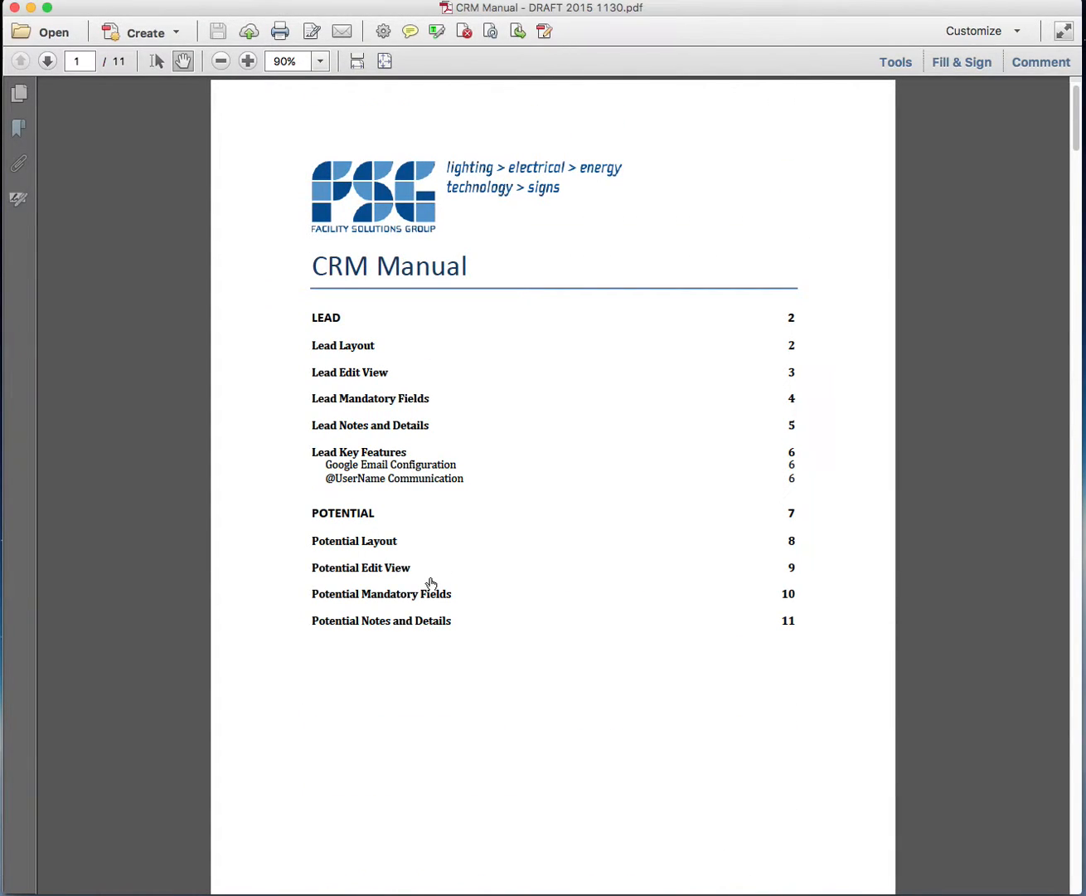
left_click(380, 594)
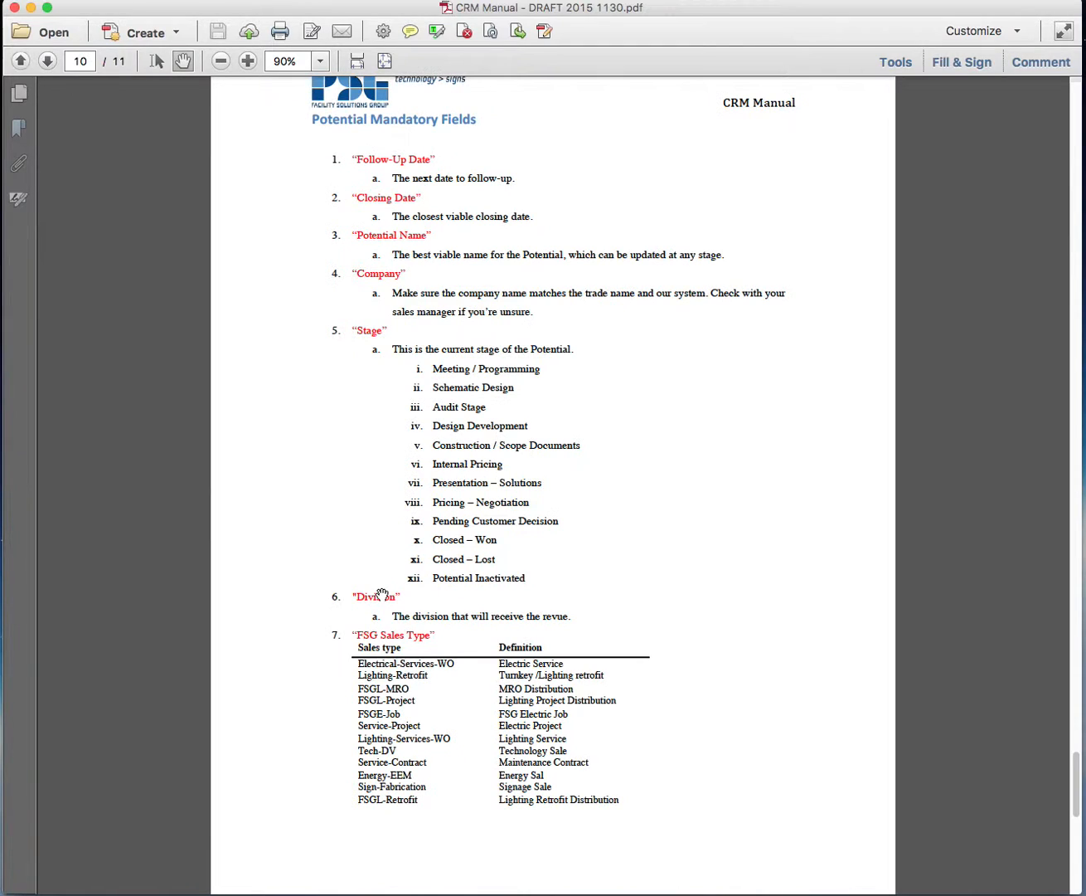
scroll(386, 598, "down", 5)
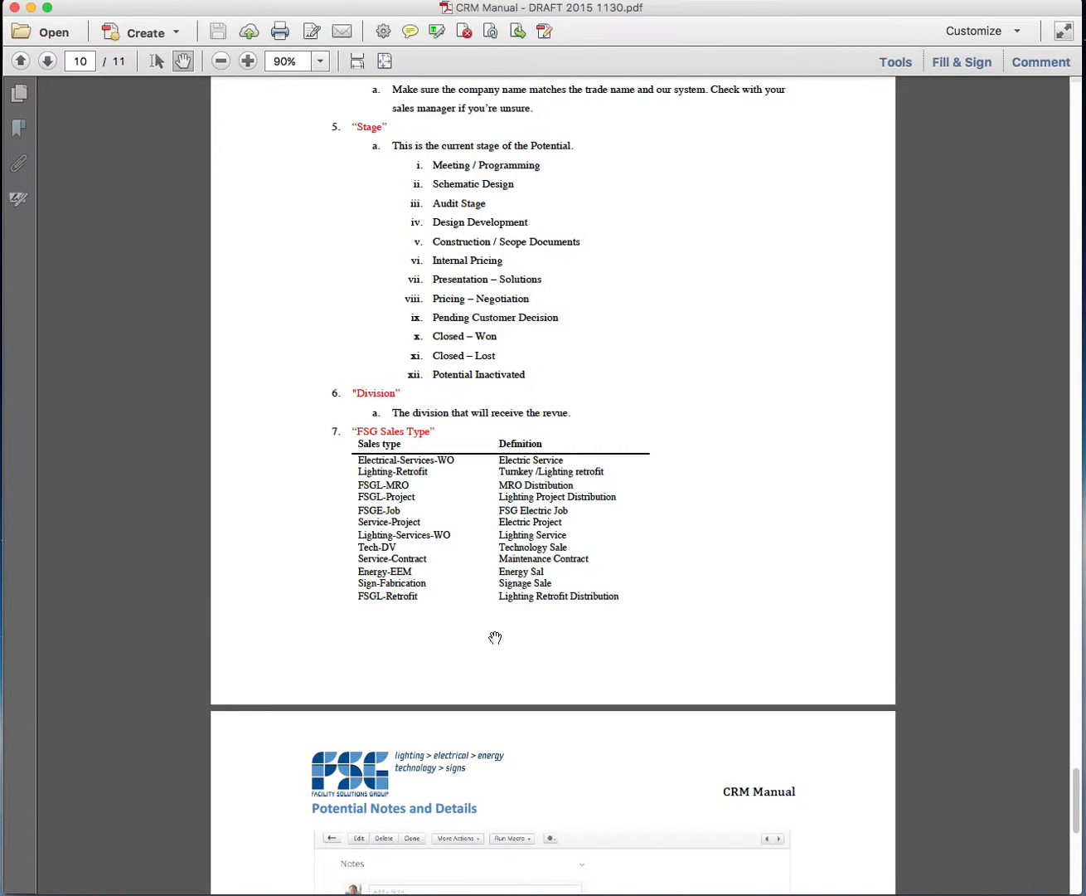
Return to the lead conversion form in Zoho CRM and set the contact role to Decision Maker.
key("super+Tab")
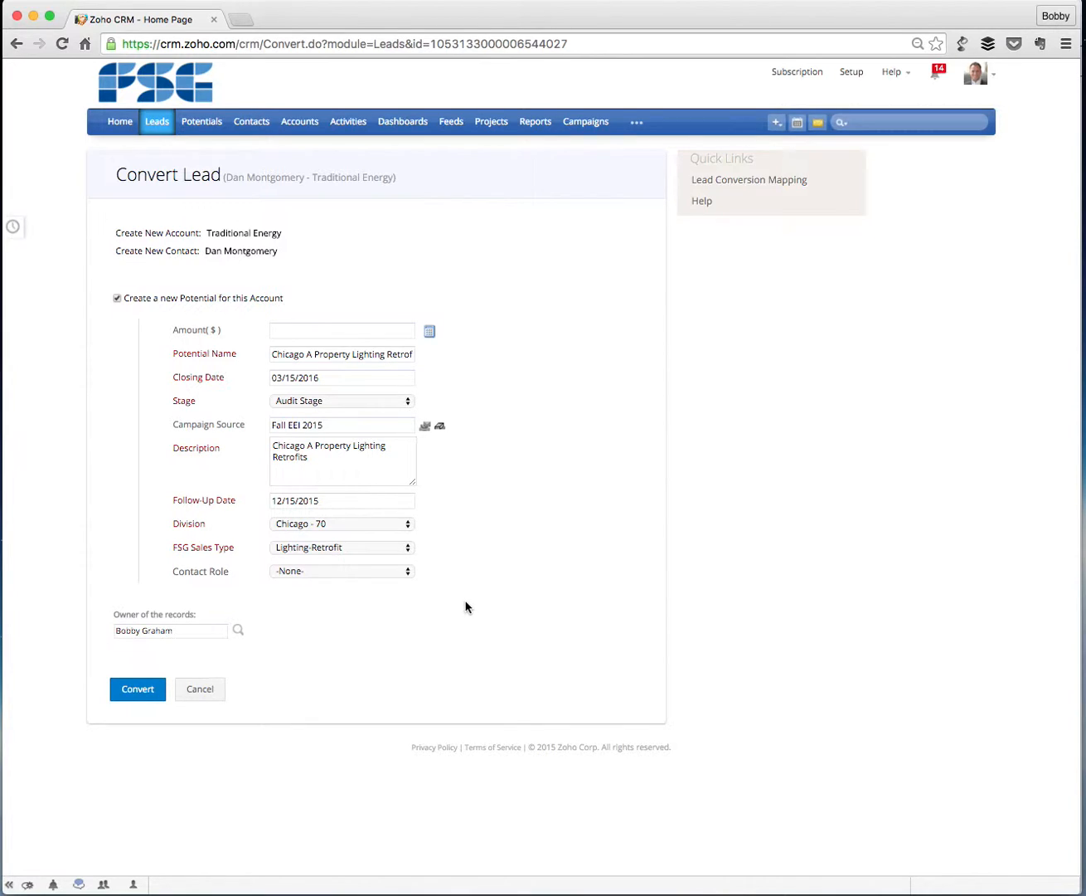
left_click(397, 571)
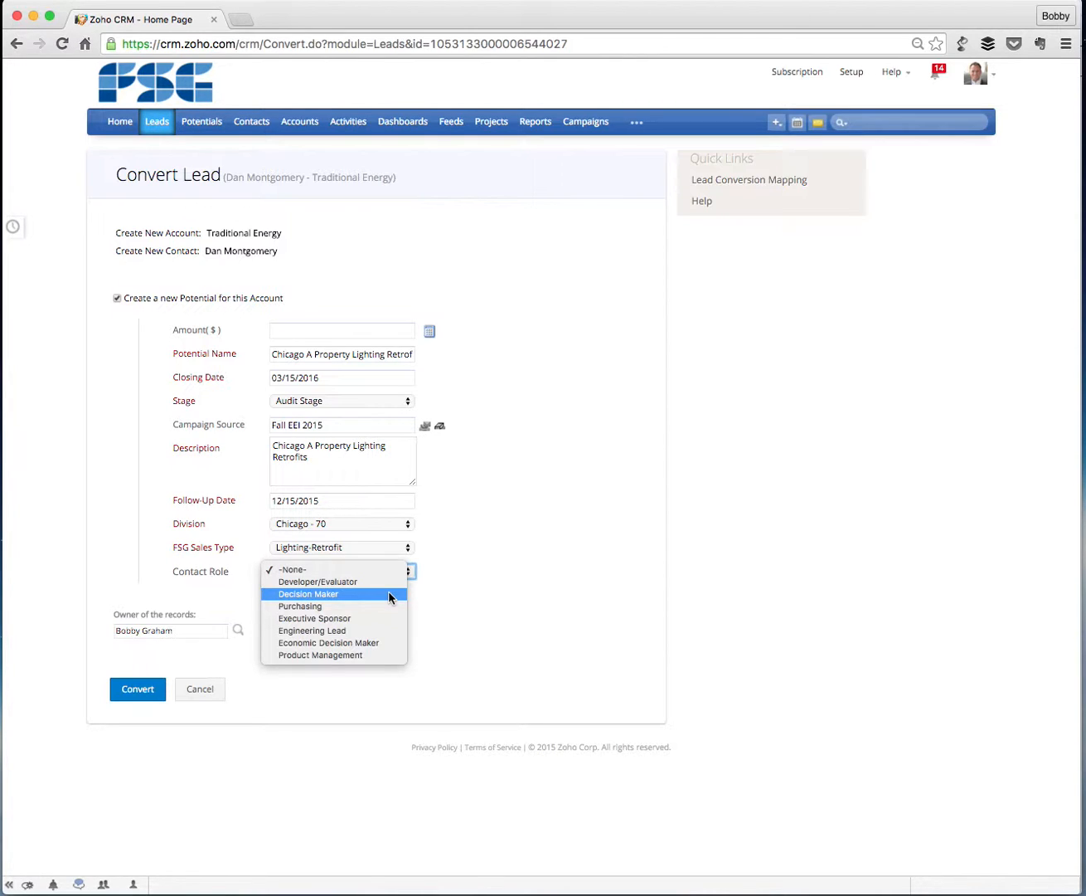
left_click(388, 594)
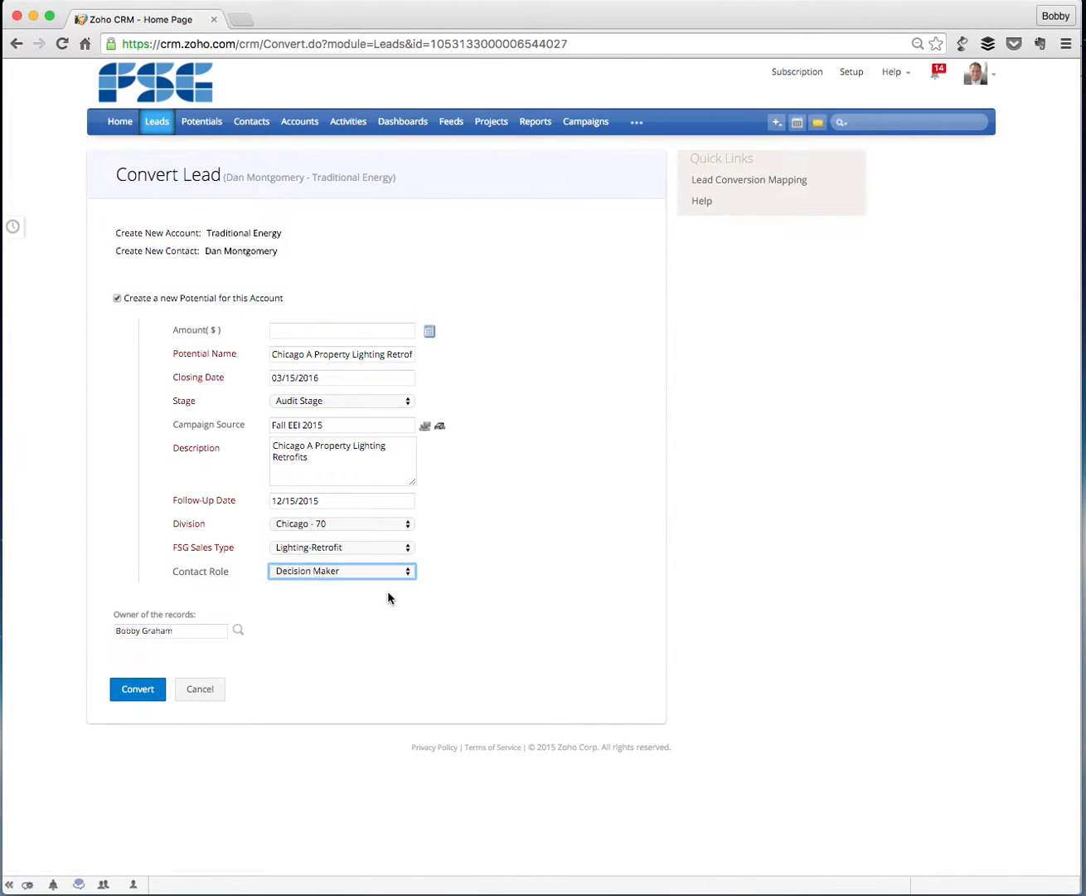
Convert the lead with the completed details and open the resulting Chicago A Property Lighting Retrofit potential.
left_click(154, 691)
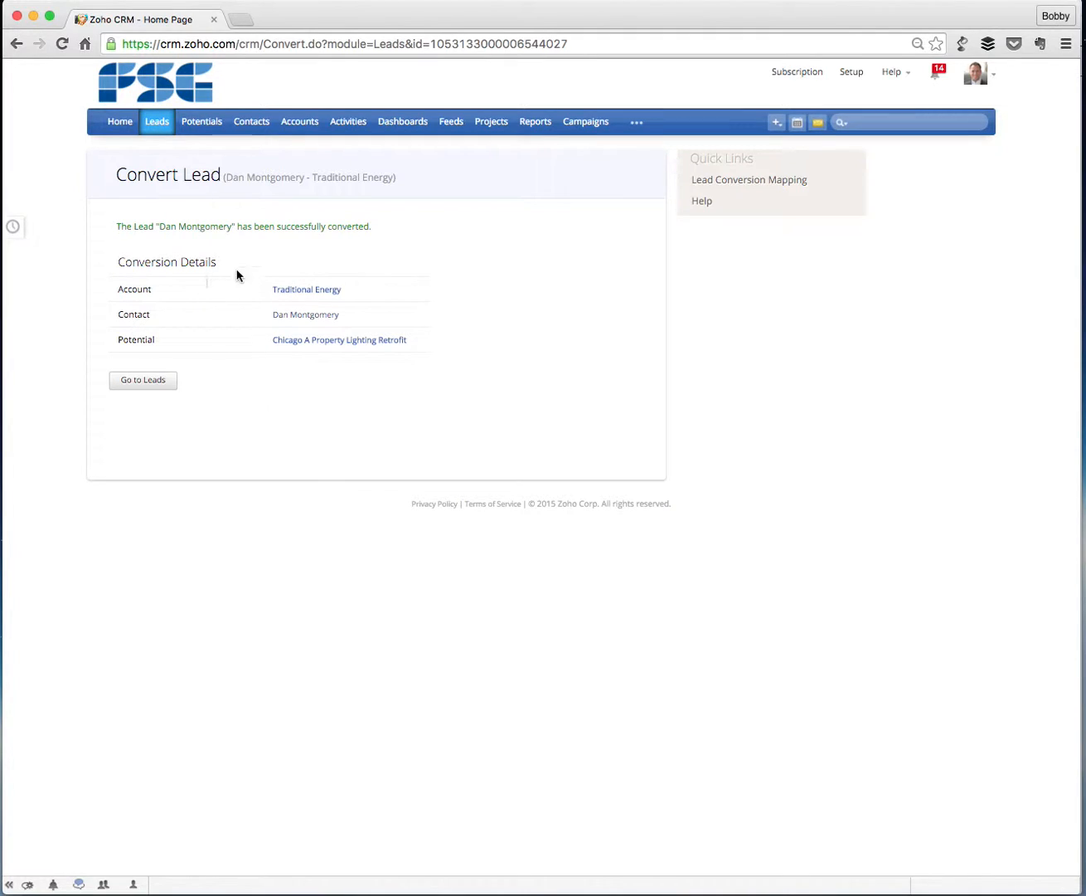
left_click(354, 341)
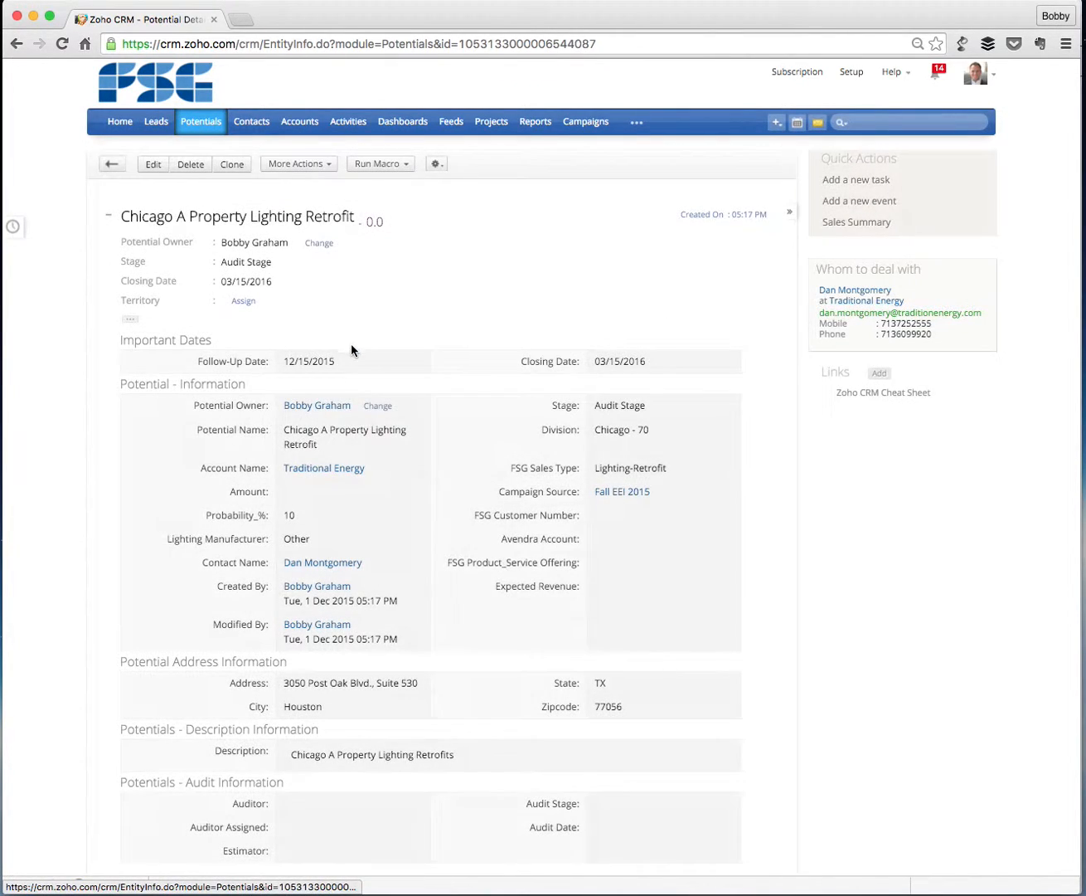
Examine the potential's record, from its information fields and campaign source to its stage history, activities, contact roles and emails.
scroll(359, 451, "down", 5)
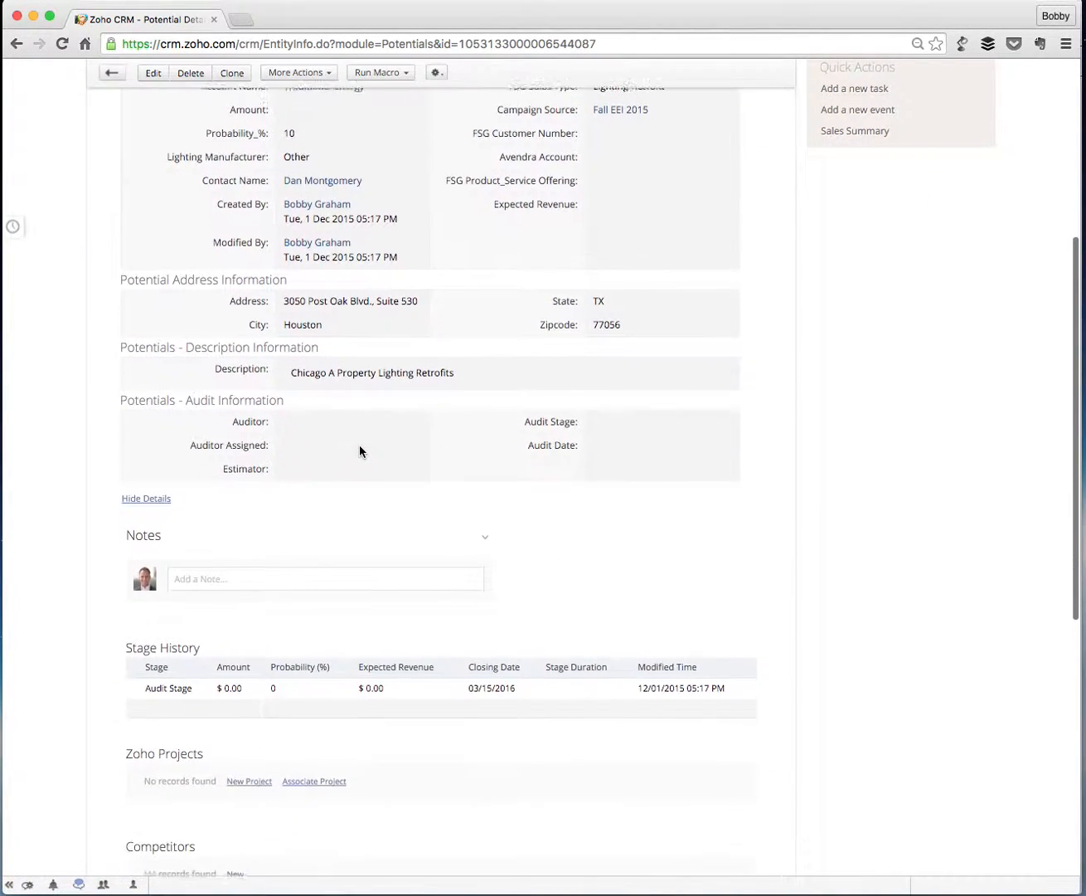
scroll(359, 451, "down", 5)
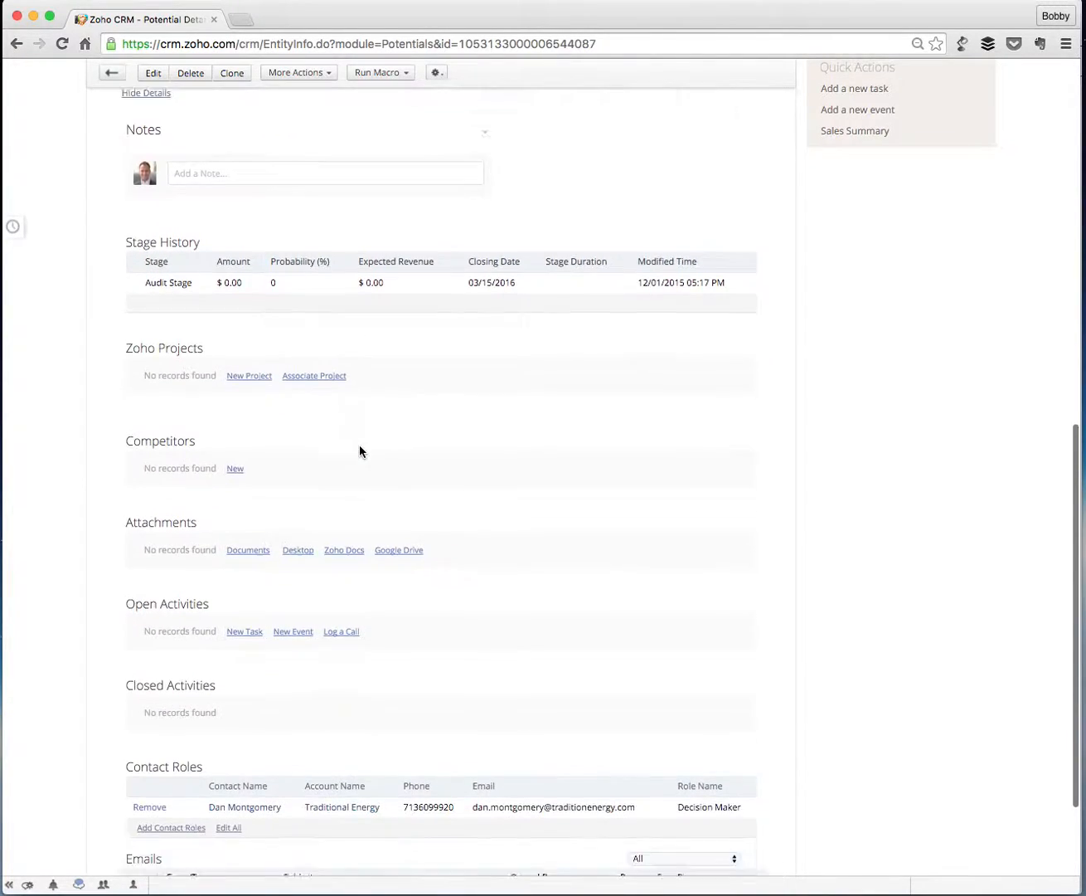
scroll(359, 452, "down", 2)
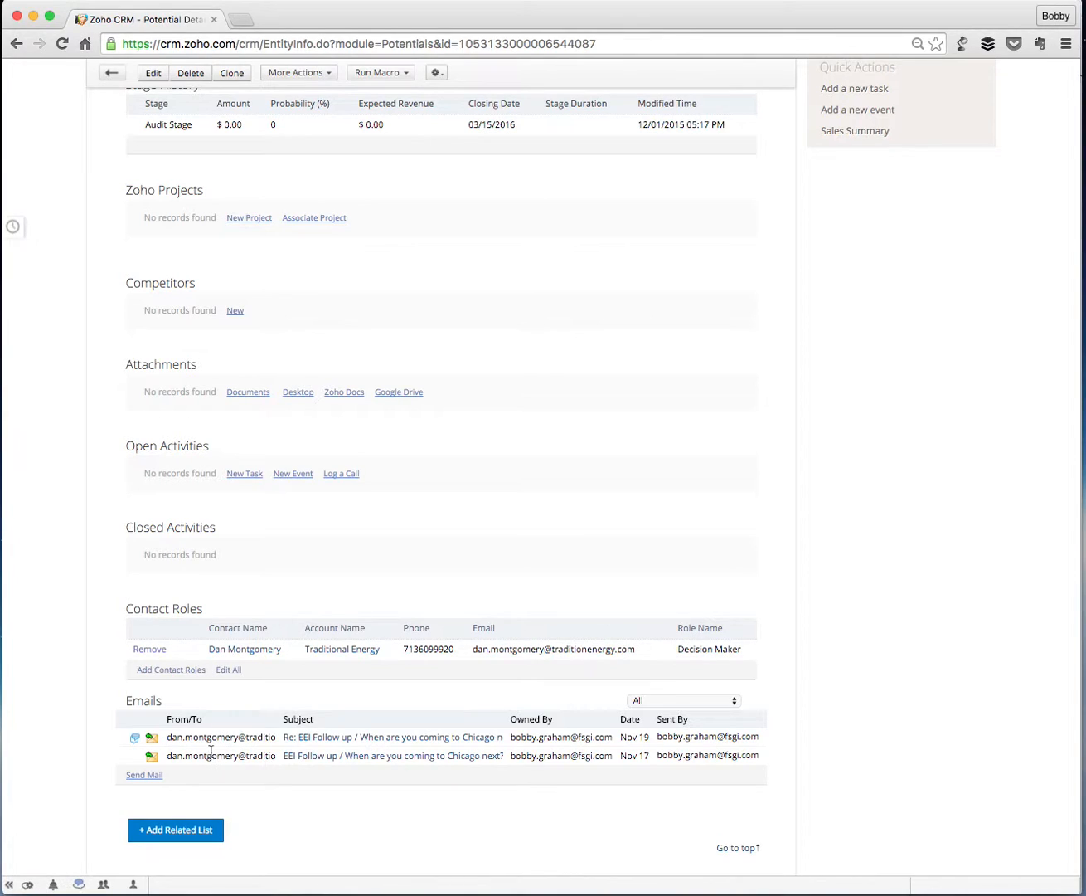
scroll(258, 711, "down", 1)
scroll(258, 711, "up", 10)
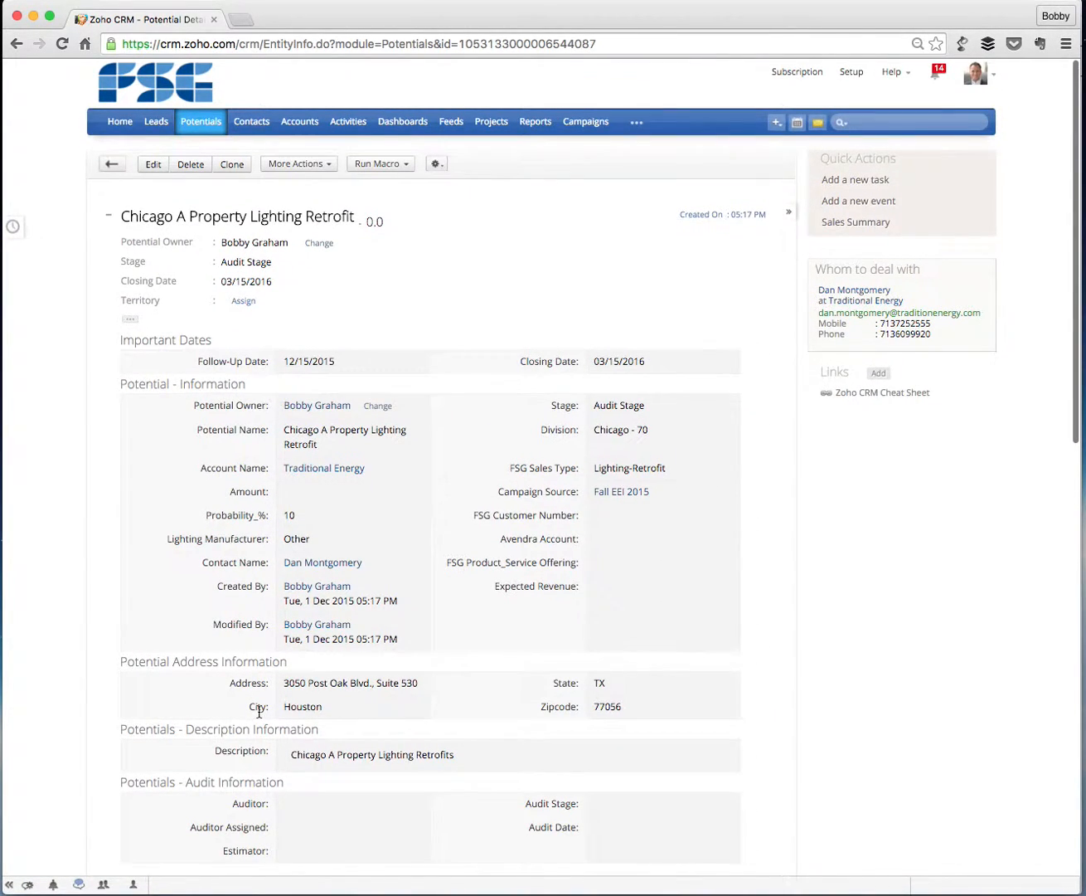
scroll(258, 711, "down", 1)
left_click_drag(515, 482, 662, 480)
left_click(665, 495)
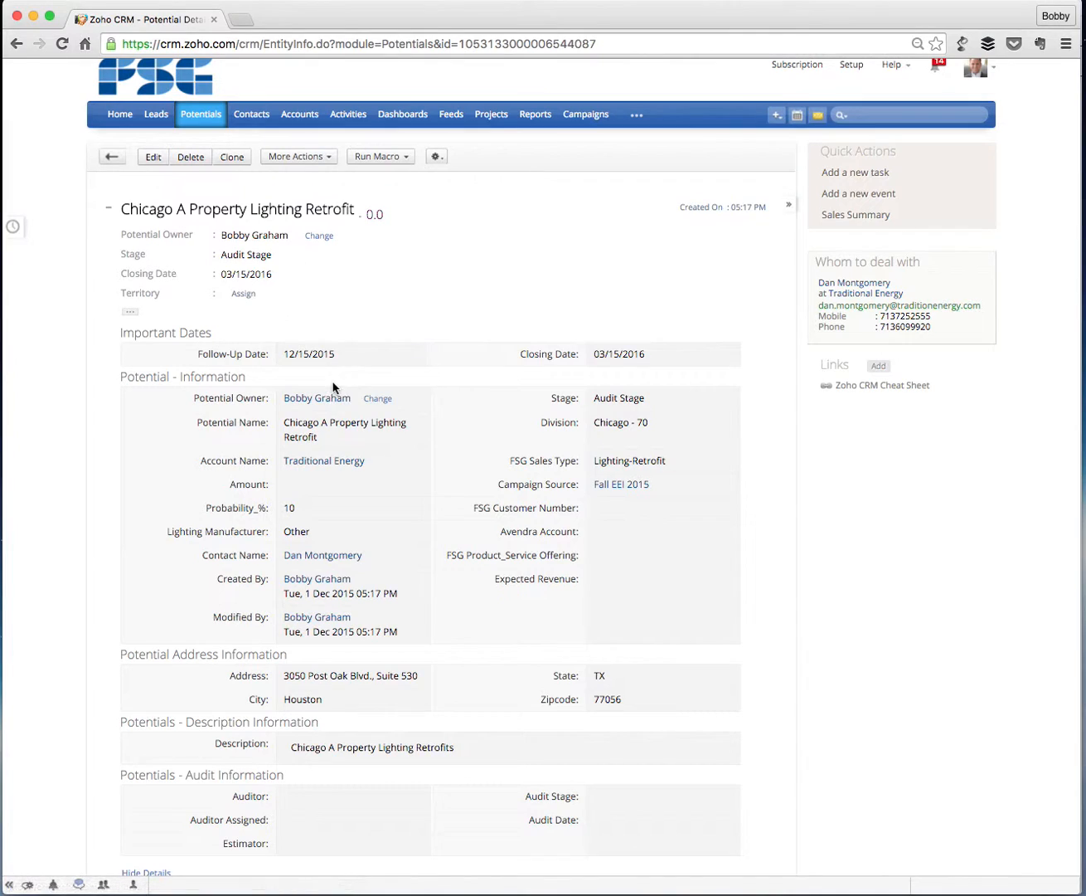
Open the potential for editing, review its required, address and audit fields, and leave the form without saving.
left_click(154, 159)
scroll(545, 556, "down", 2)
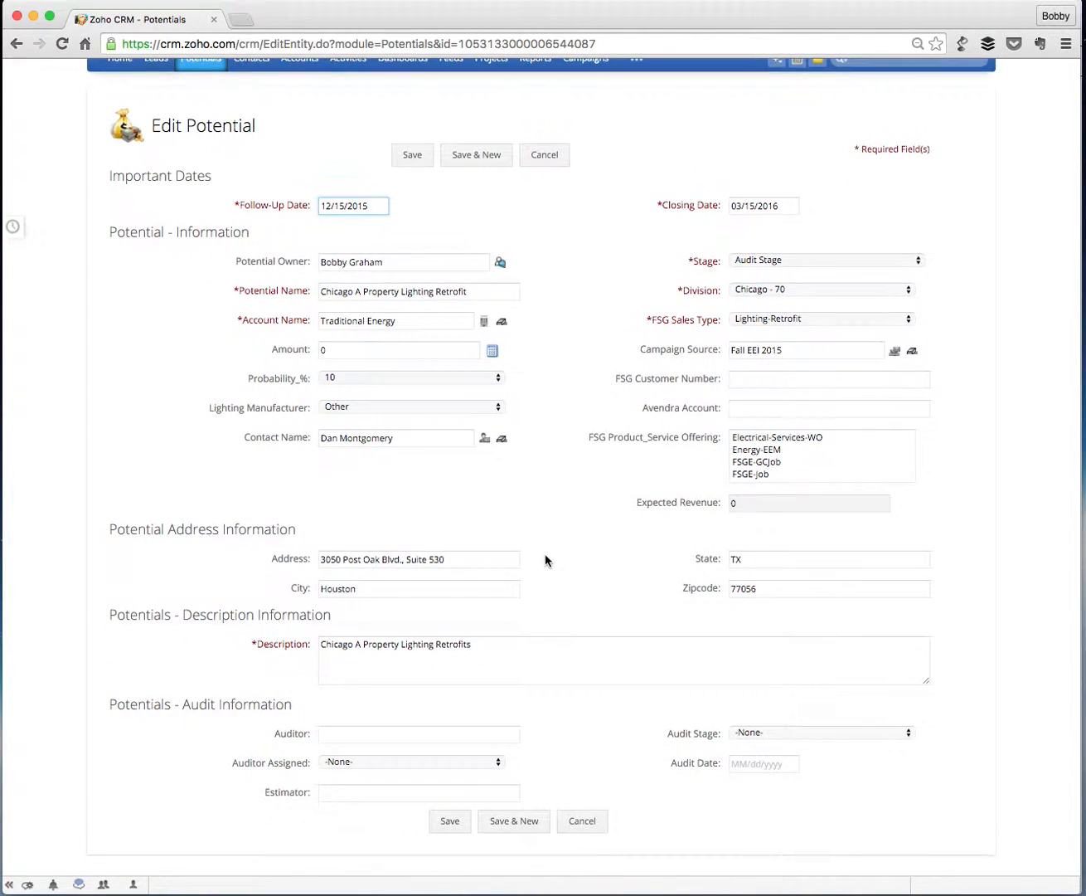
scroll(570, 508, "down", 1)
scroll(548, 706, "up", 2)
scroll(538, 830, "down", 2)
left_click(582, 820)
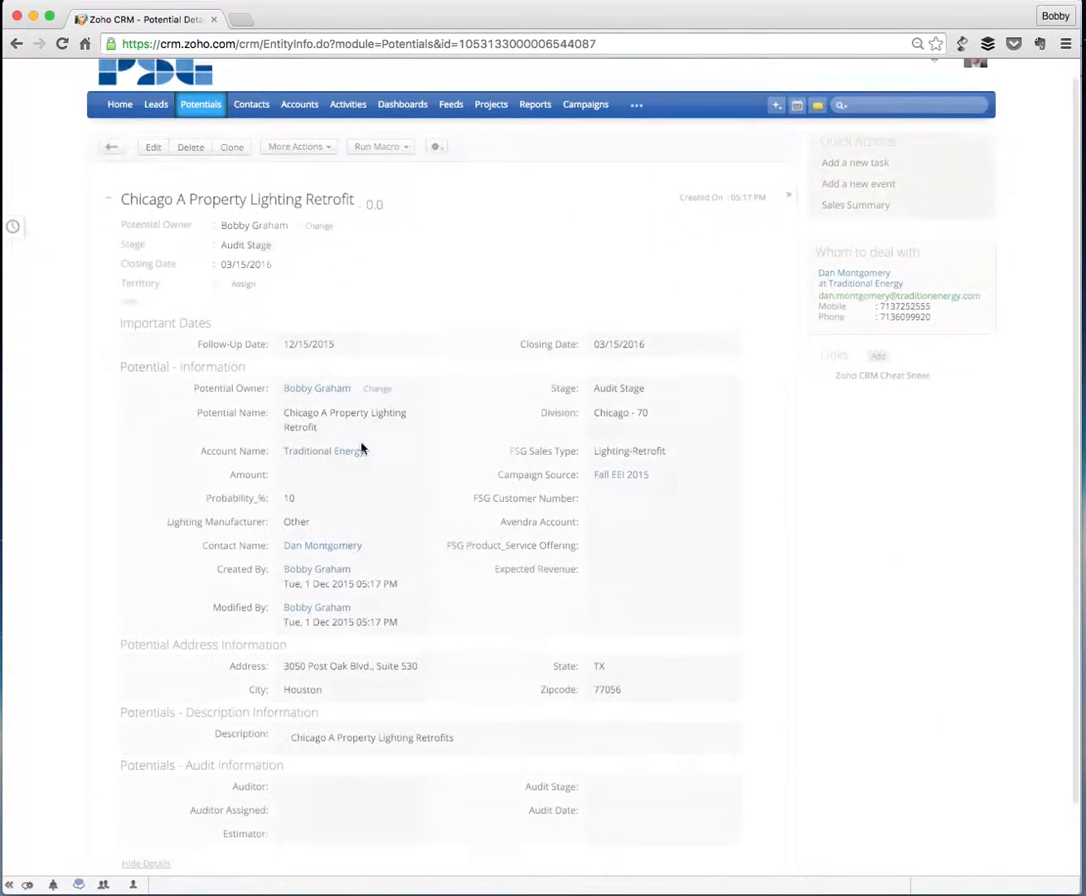
Open the list of active potentials and look through it for the Traditional Energy entry.
left_click(199, 124)
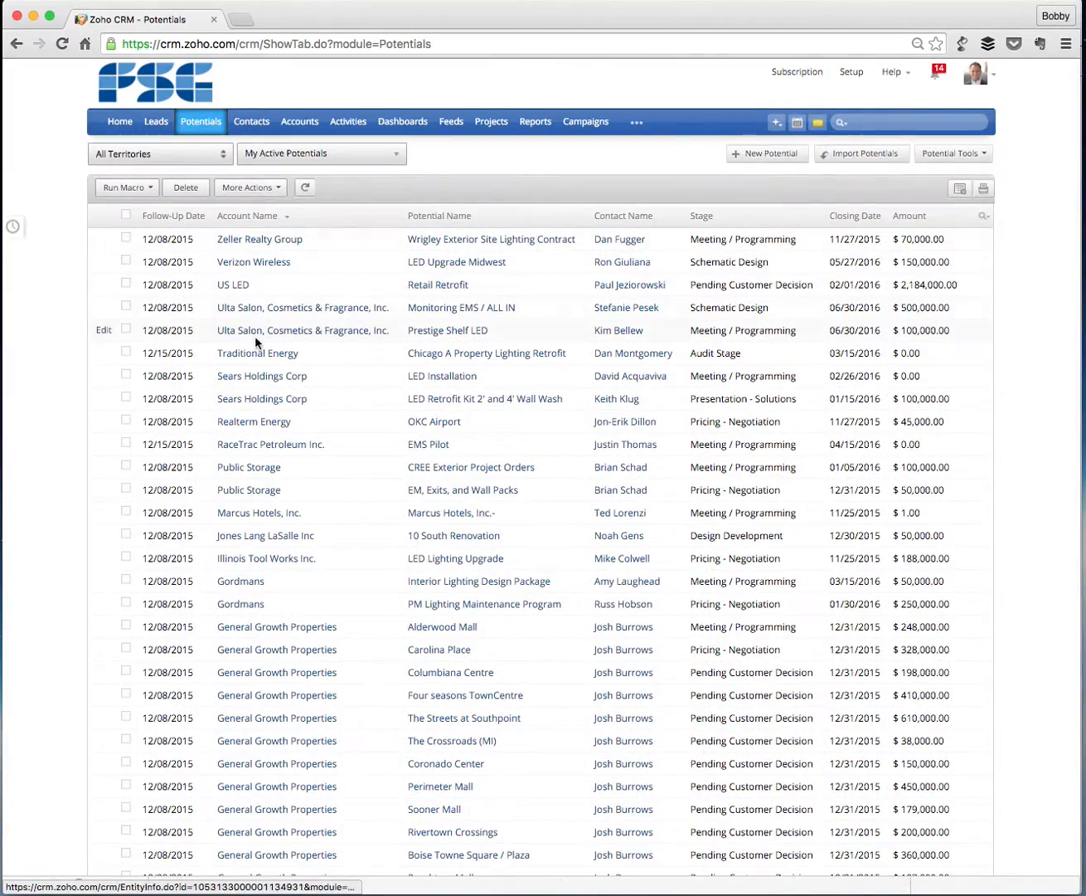
scroll(254, 341, "down", 5)
scroll(257, 344, "up", 5)
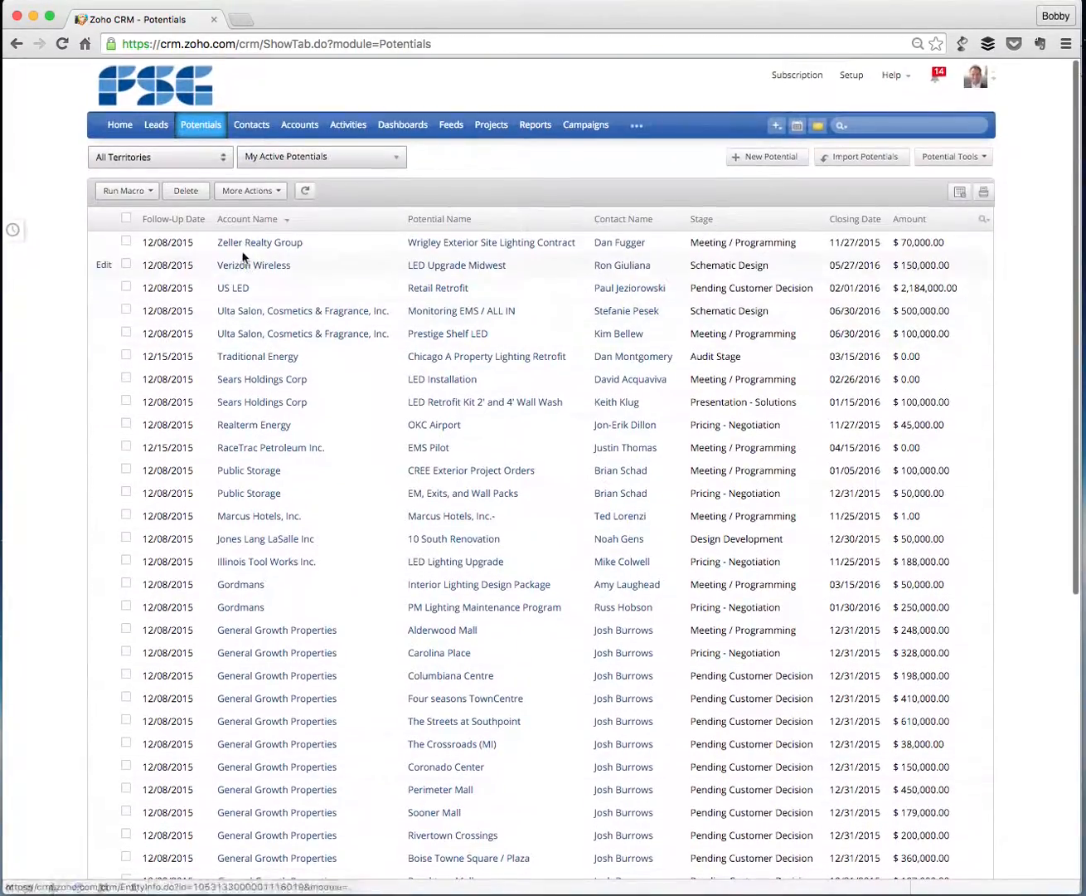